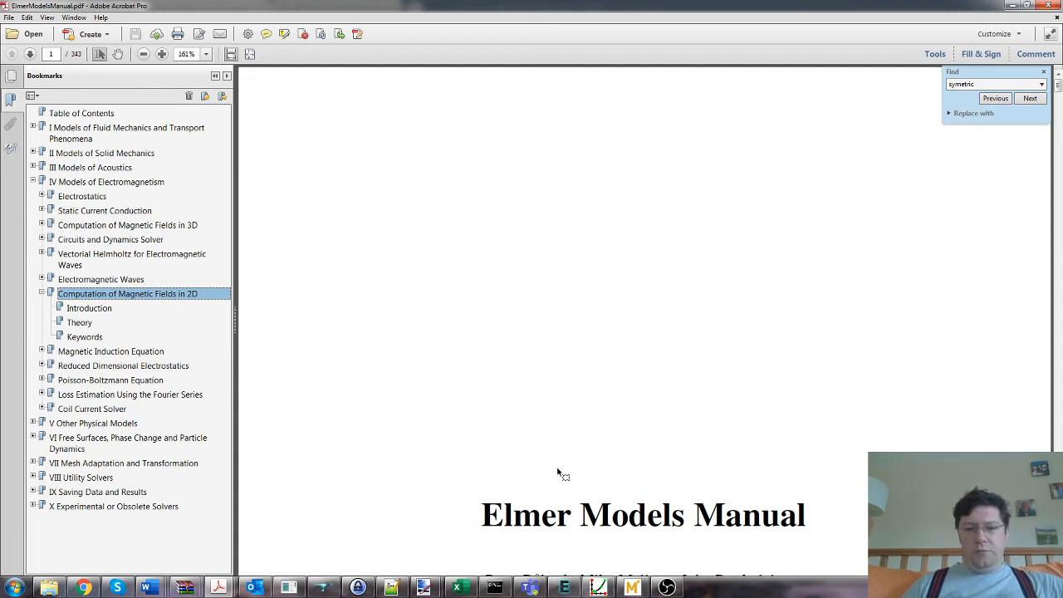
Switch to ElmerGUI and reset the model view of the inductor mesh to face it straight on
left_click(577, 589)
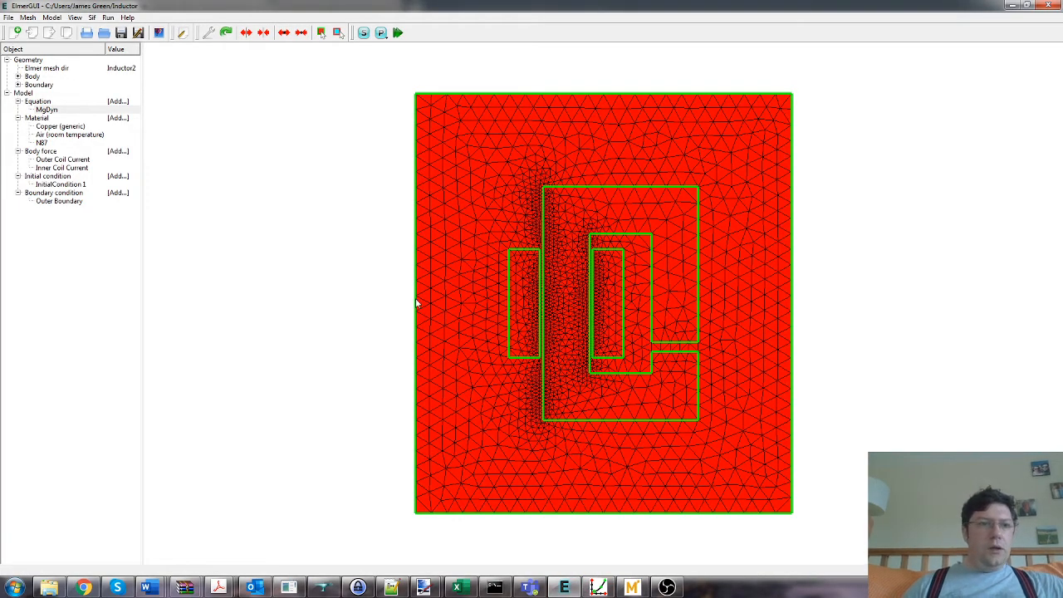
left_click_drag(143, 134, 172, 137)
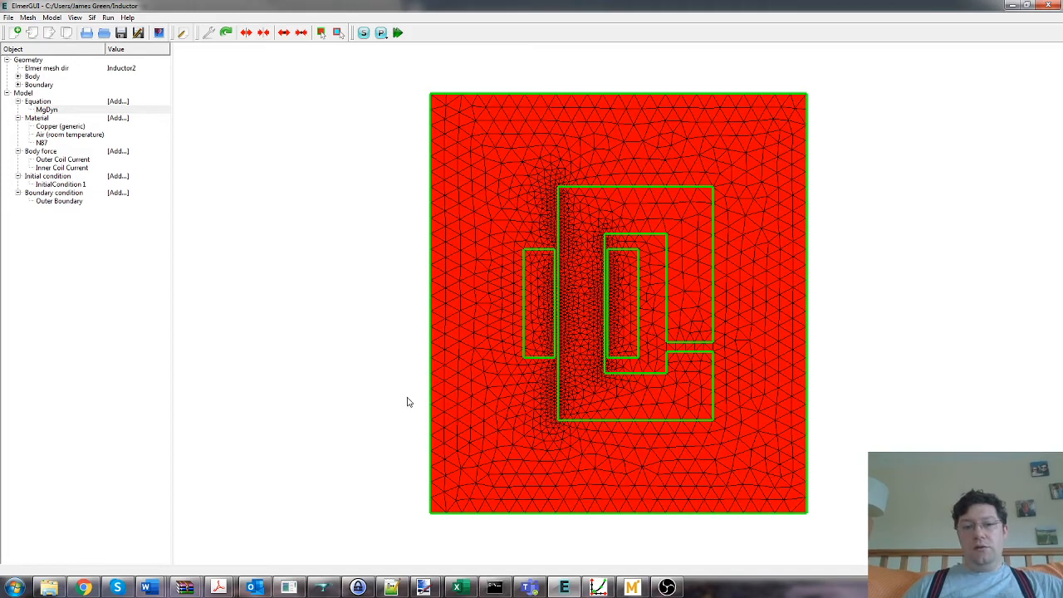
left_click_drag(419, 405, 380, 400)
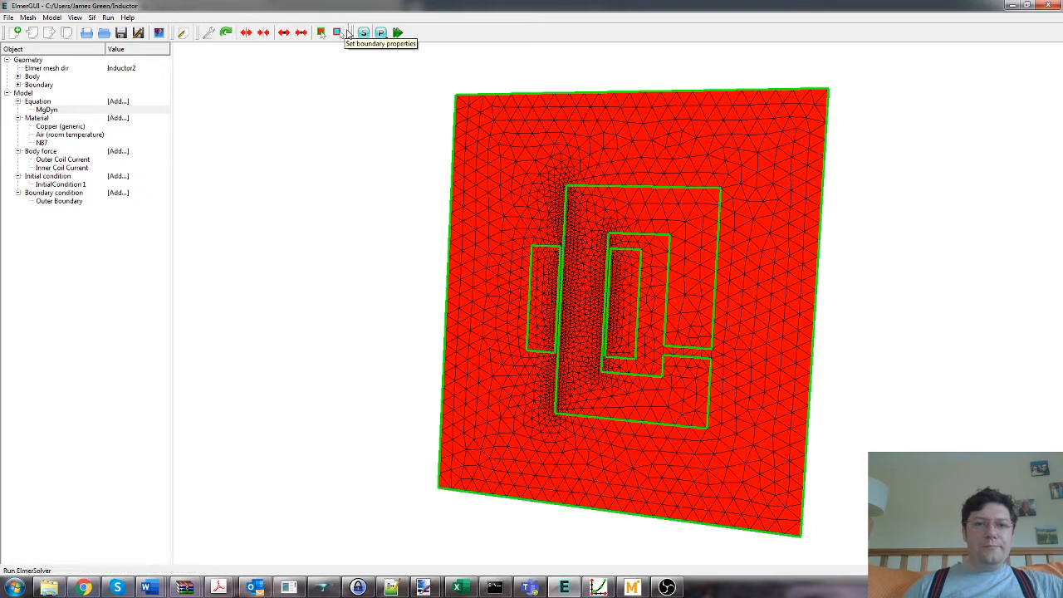
left_click(74, 18)
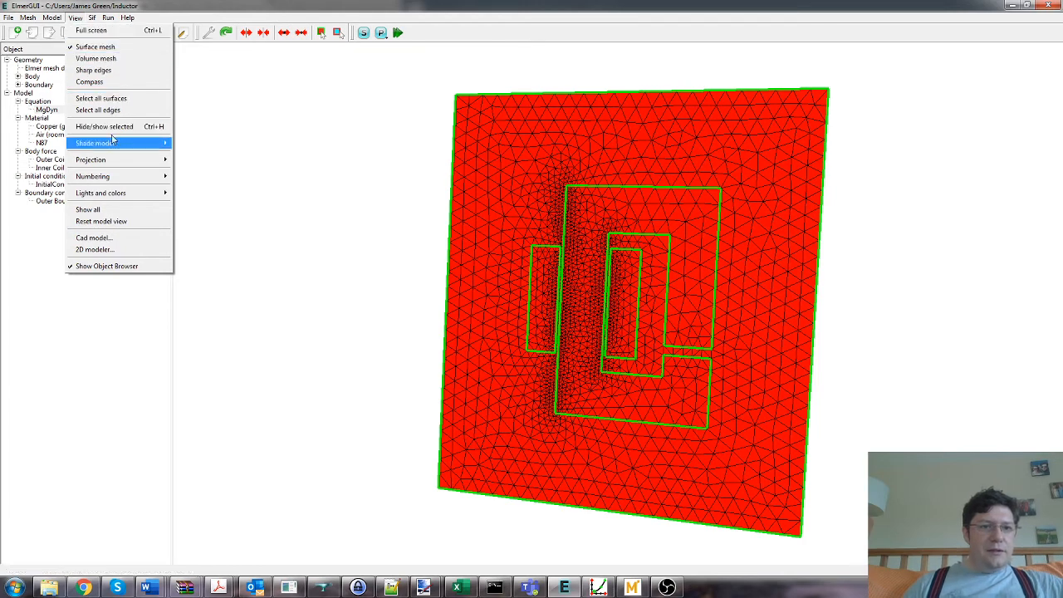
mouse_move(121, 146)
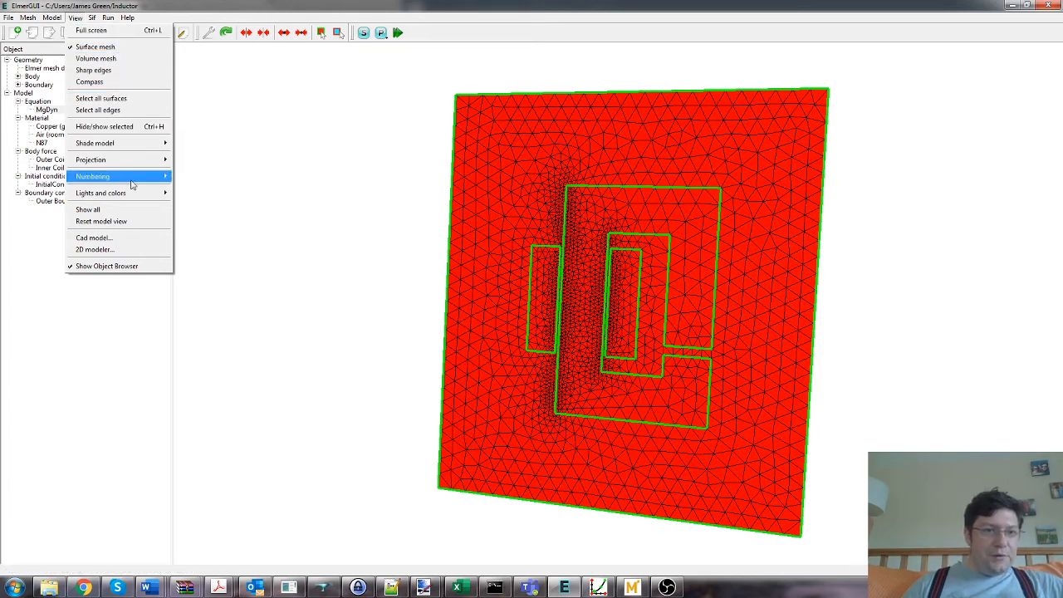
left_click(124, 220)
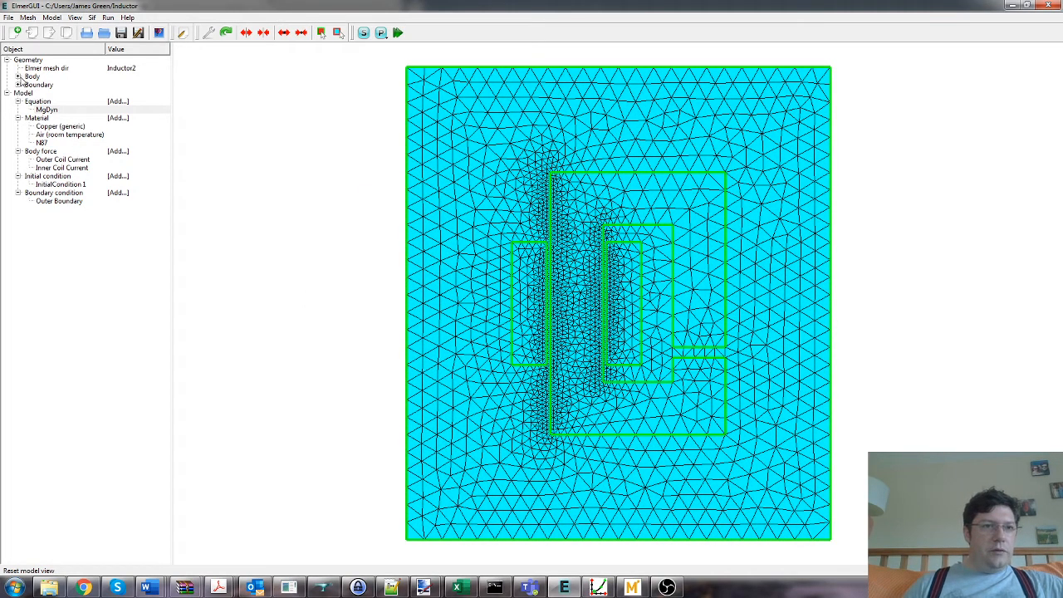
Expand the bodies and boundaries of the geometry and highlight Boundary 7 and Boundary 8 on the mesh
left_click(19, 76)
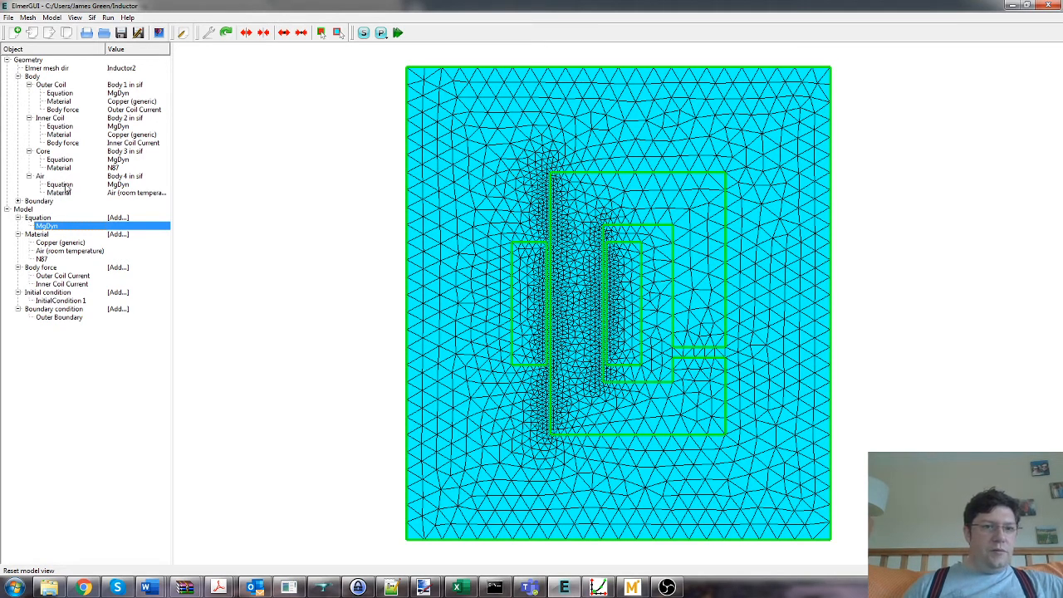
left_click(18, 201)
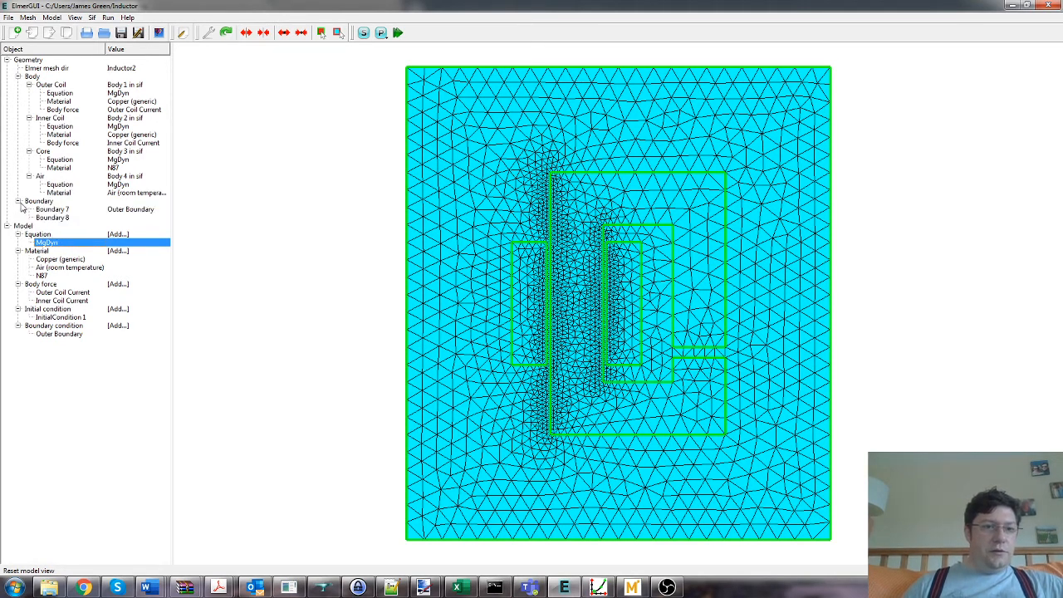
left_click(118, 209)
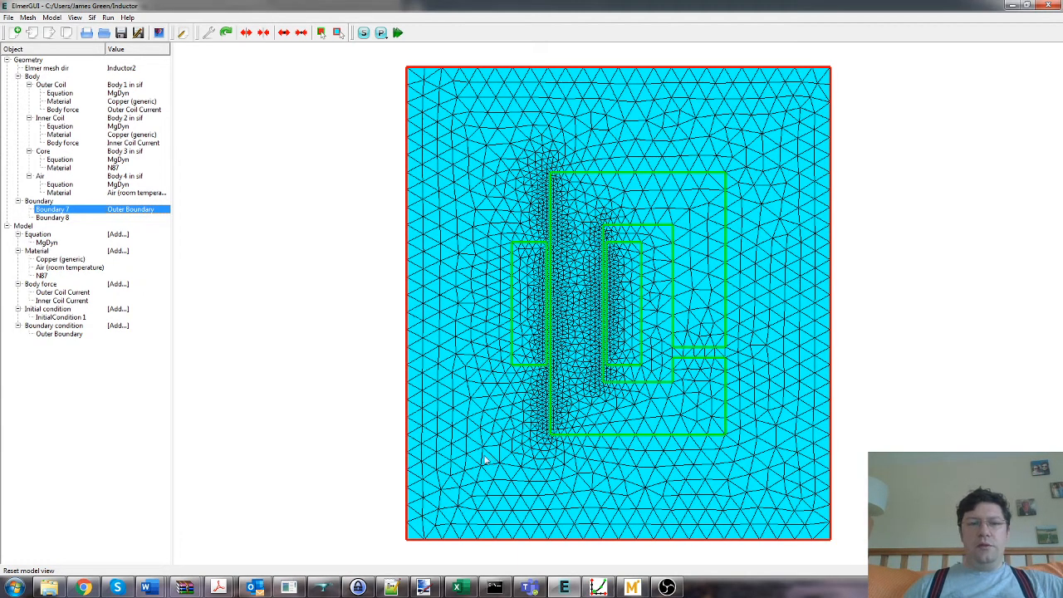
left_click(80, 217)
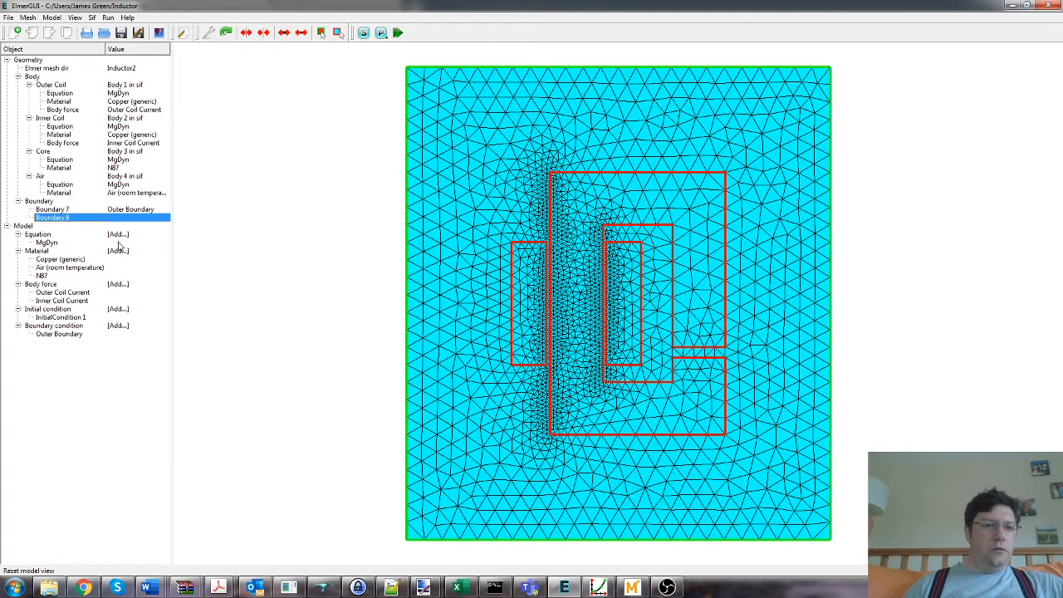
Review the linear system settings and direct method options in the MgDynPost solver control of the MgDyn equation
left_click(81, 243)
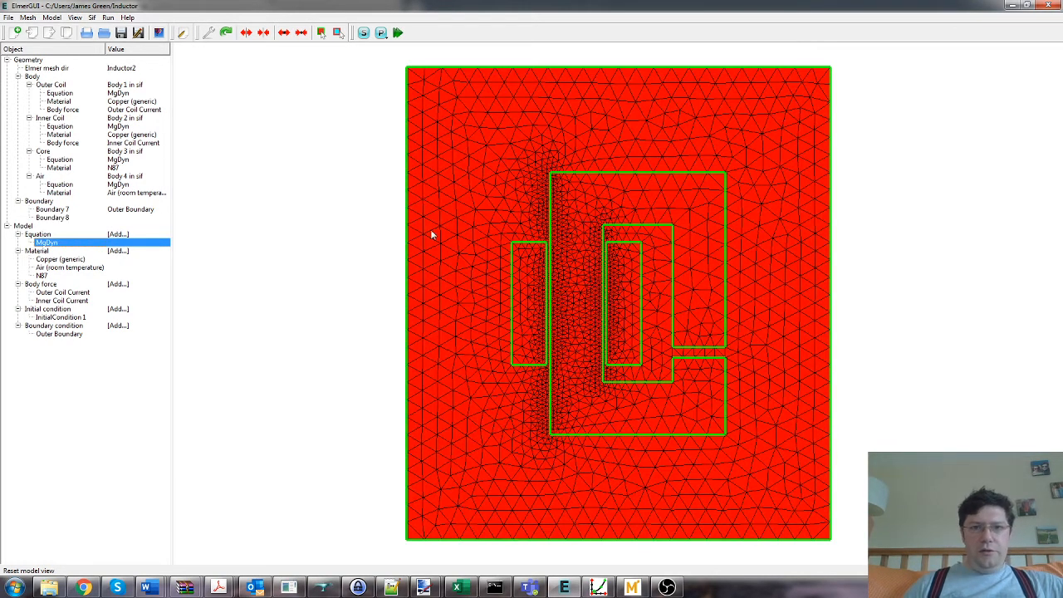
double_click(82, 243)
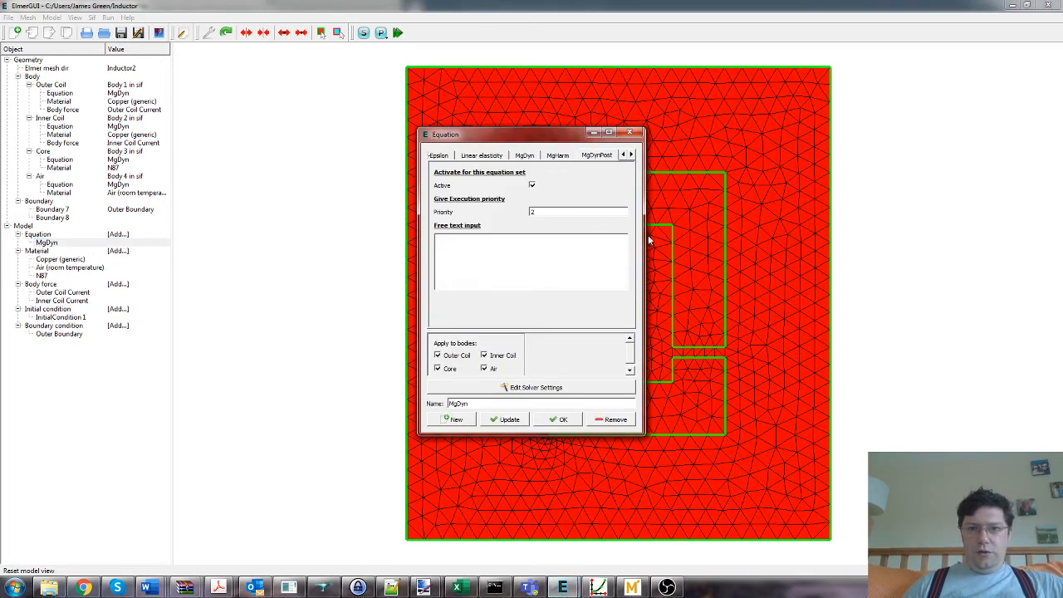
left_click_drag(644, 235, 1037, 226)
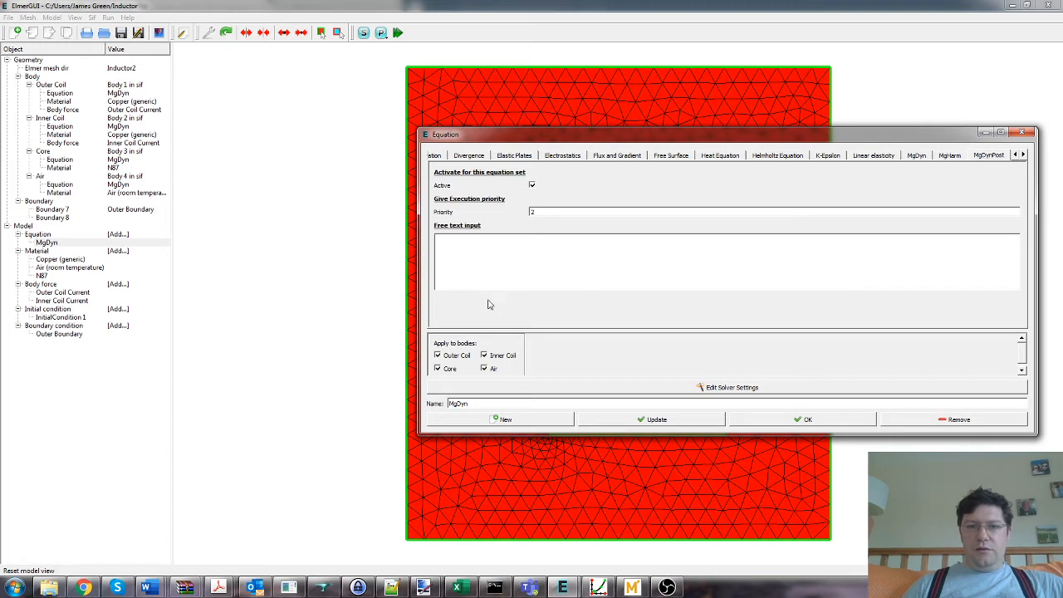
left_click(701, 389)
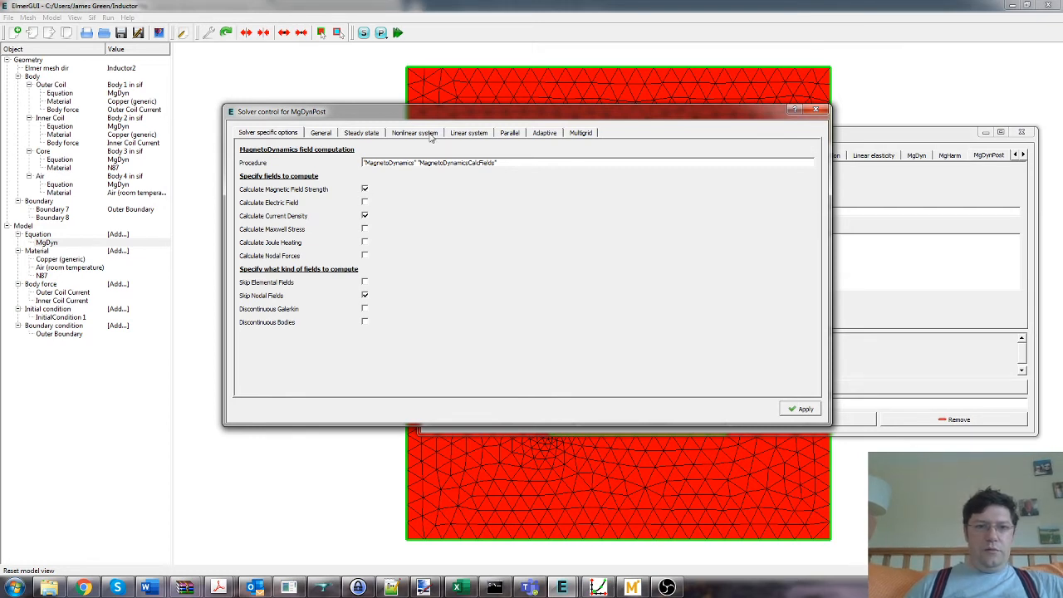
left_click(465, 136)
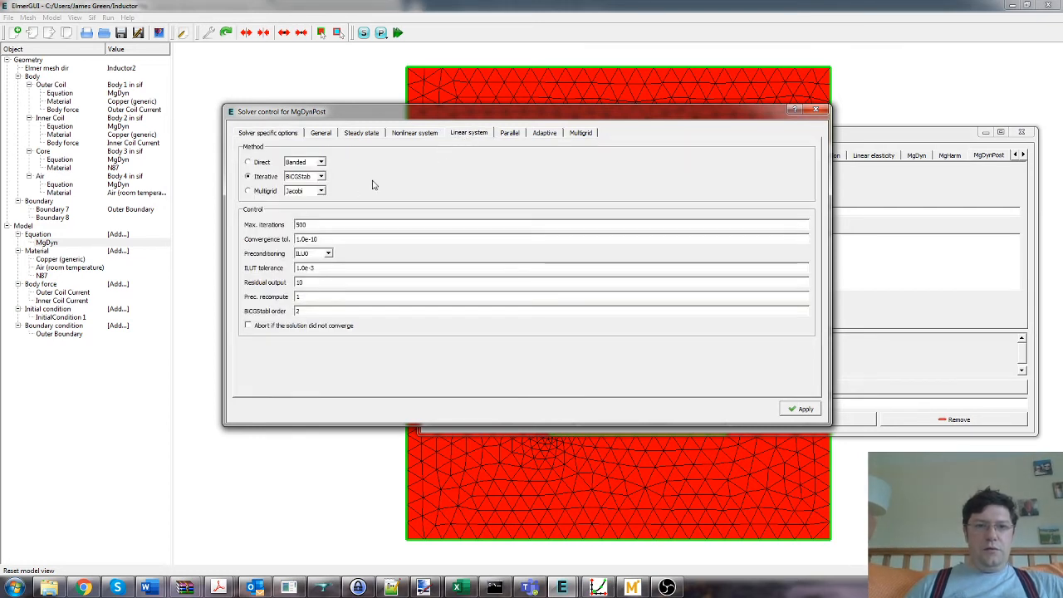
left_click(321, 162)
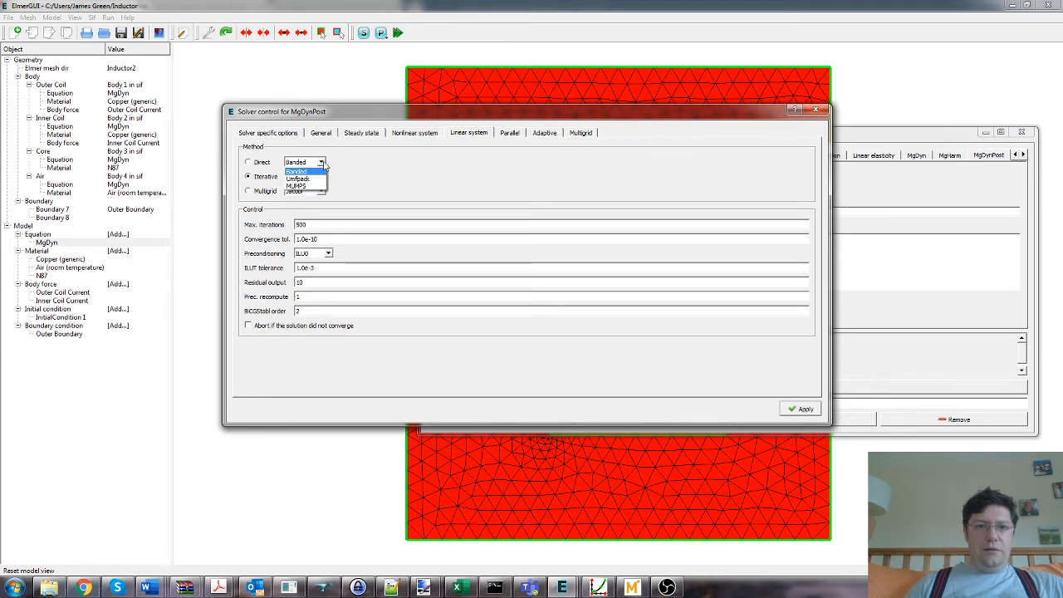
left_click(323, 166)
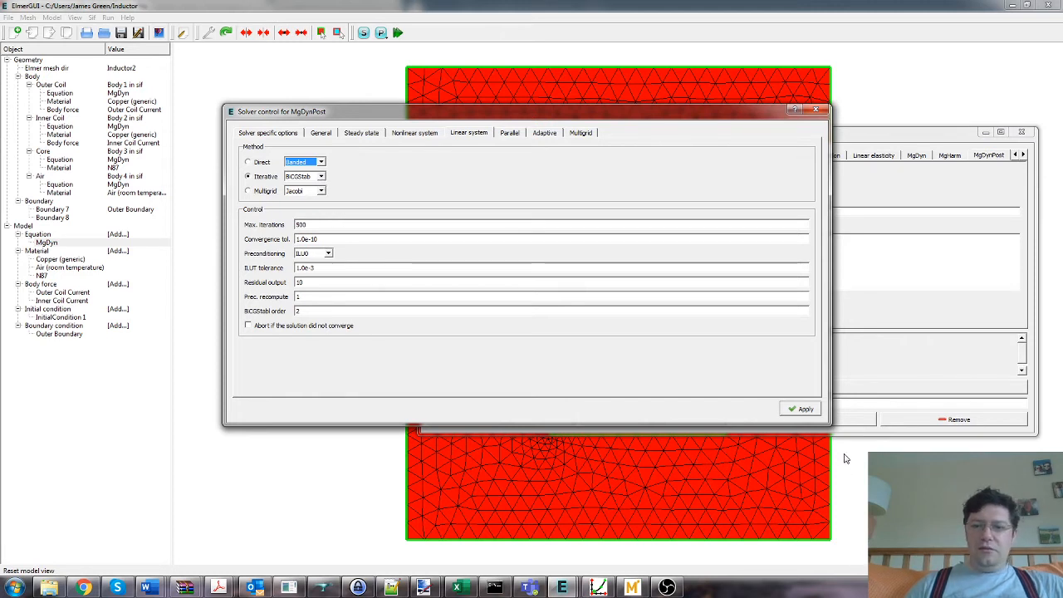
left_click(804, 410)
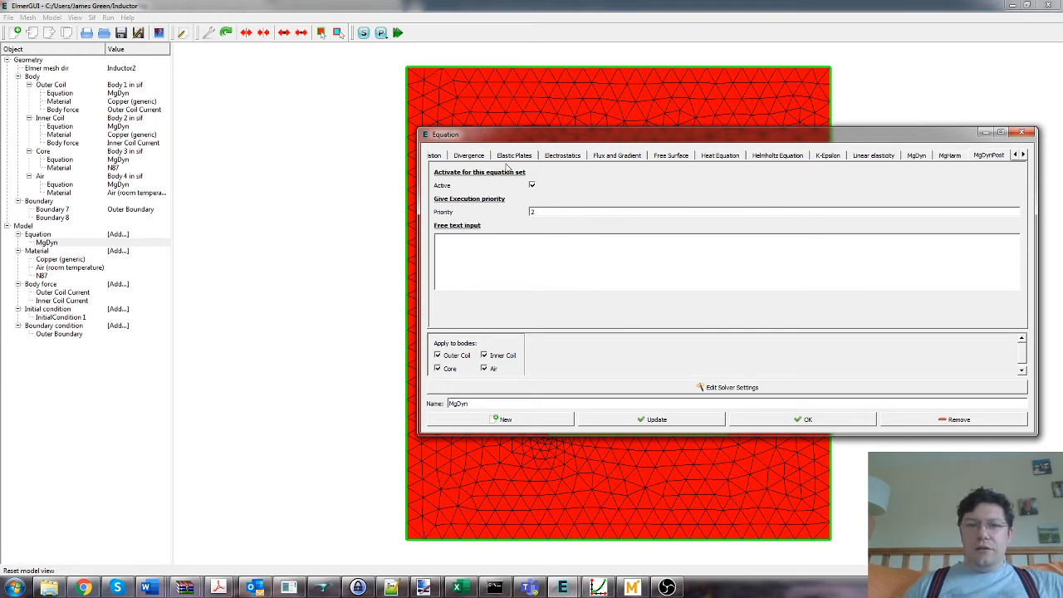
Look through the solvers available in the MgDyn equation, including Helmholtz Equation and the MgDyn2D family, and close the equation
left_click(1014, 156)
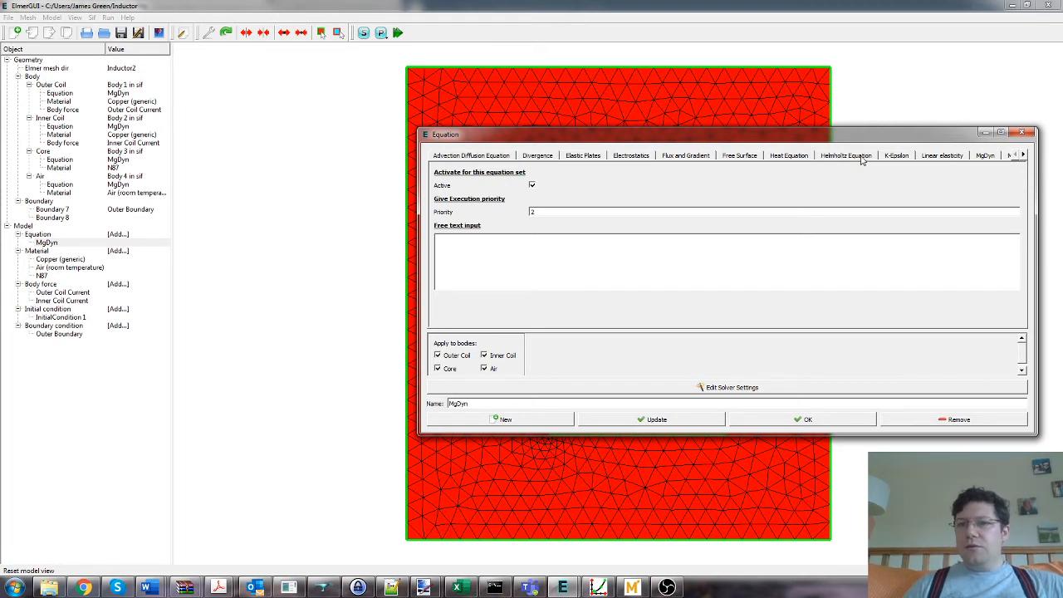
left_click(847, 156)
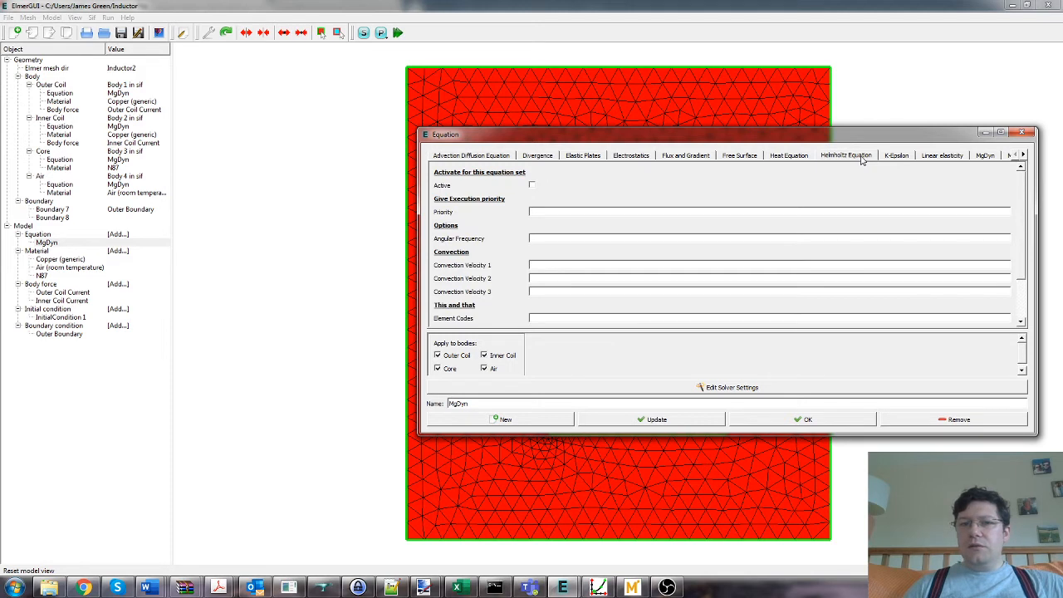
left_click(1024, 156)
left_click(1024, 156)
left_click(1024, 156)
left_click(1024, 156)
left_click(1024, 156)
left_click(1024, 156)
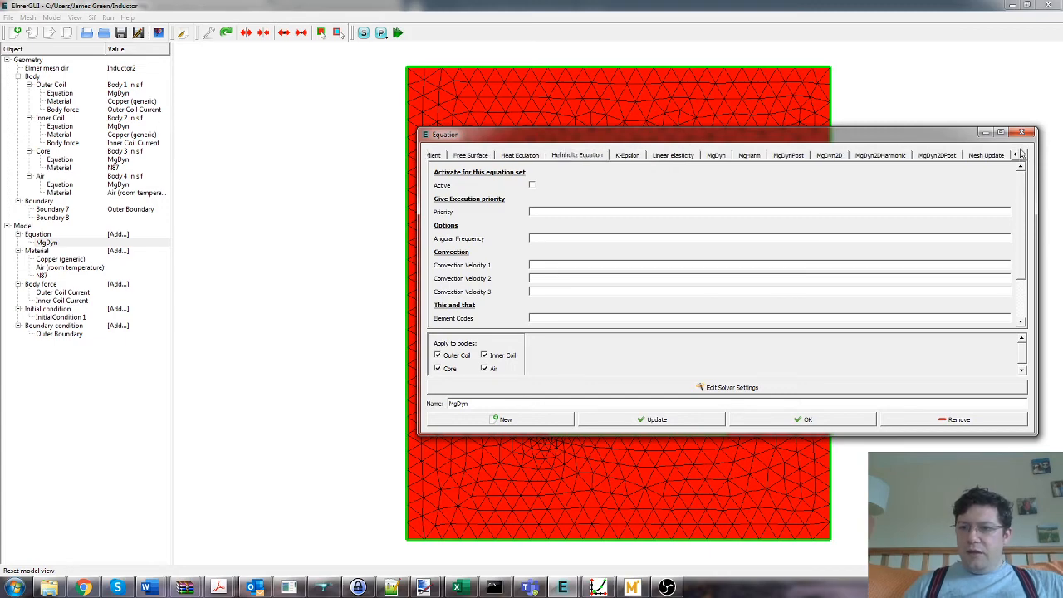
left_click(1021, 133)
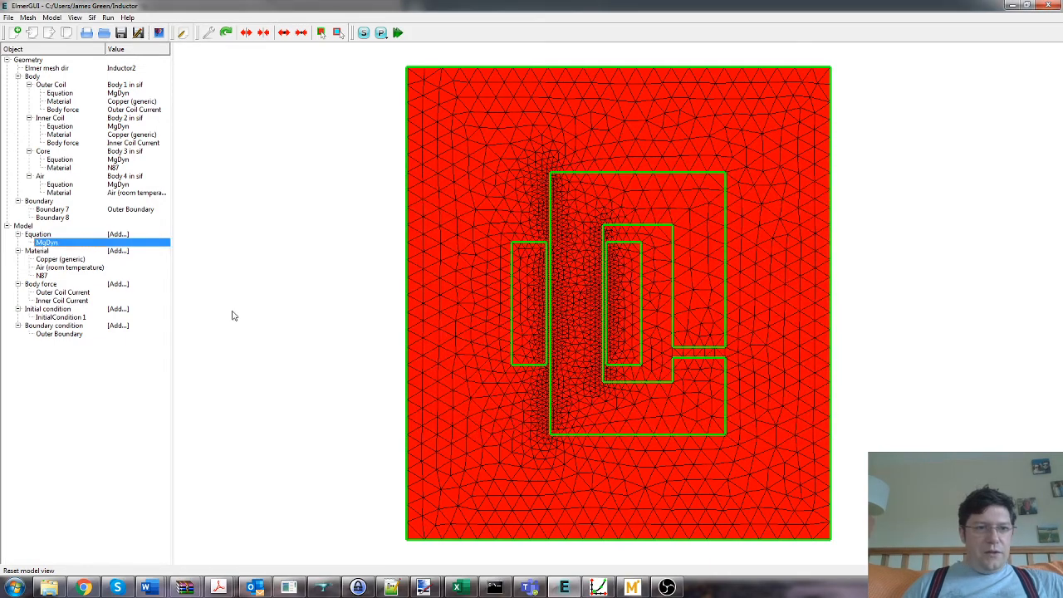
Review the MgDyn2D properties of the Copper (generic) material and look through the material library without choosing an entry
double_click(97, 261)
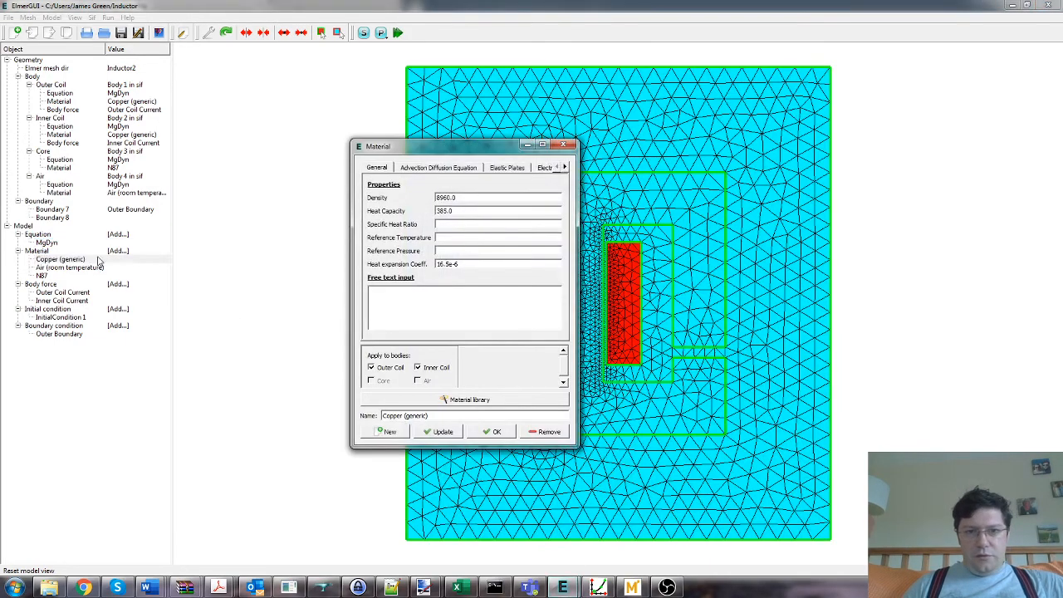
left_click_drag(579, 238, 1058, 241)
left_click_drag(350, 279, 162, 314)
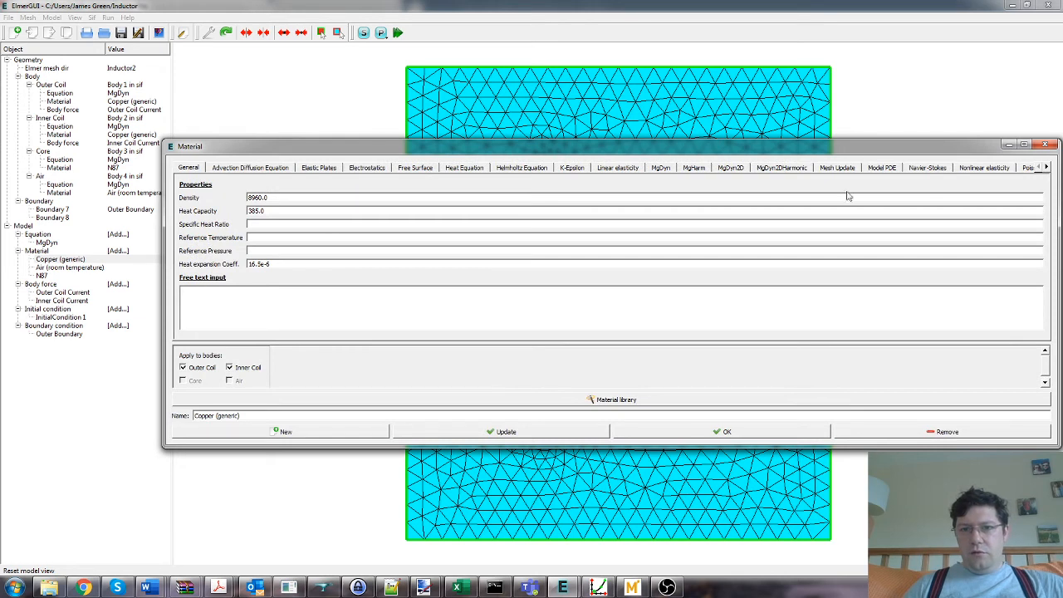
left_click(730, 169)
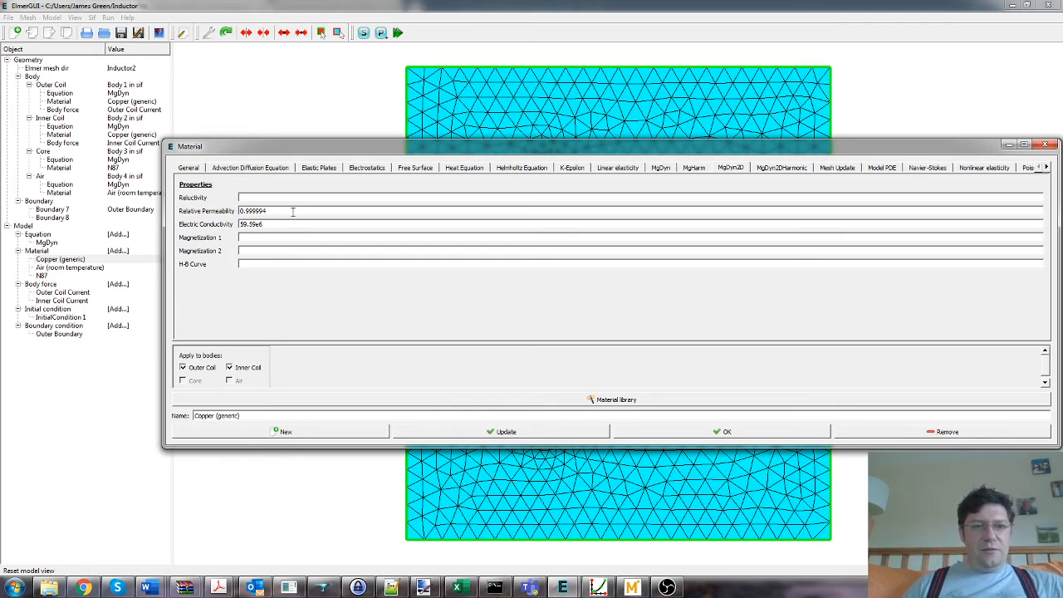
left_click(473, 402)
left_click_drag(640, 264, 644, 286)
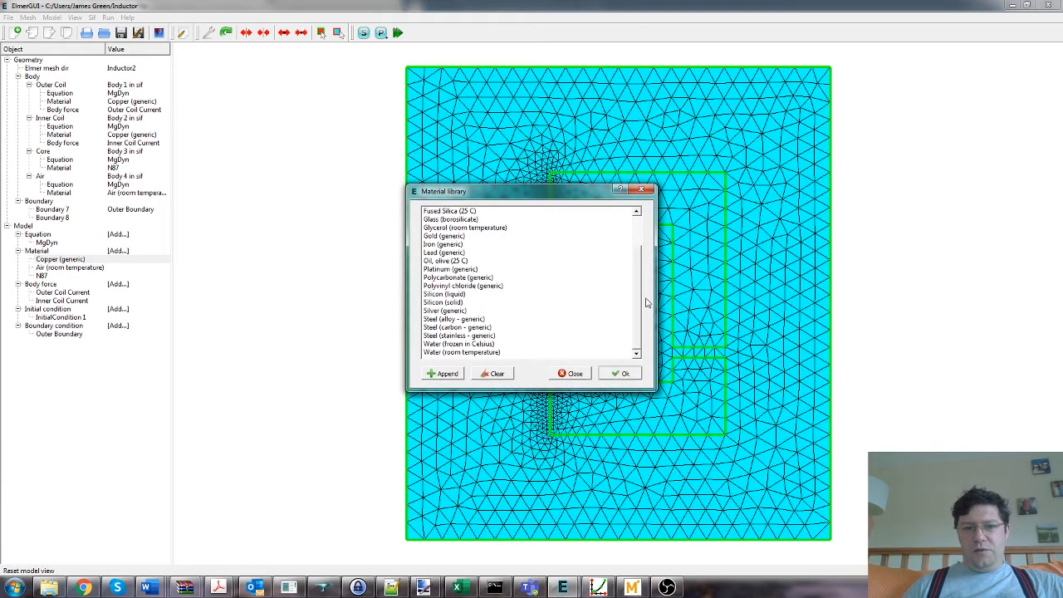
left_click(580, 373)
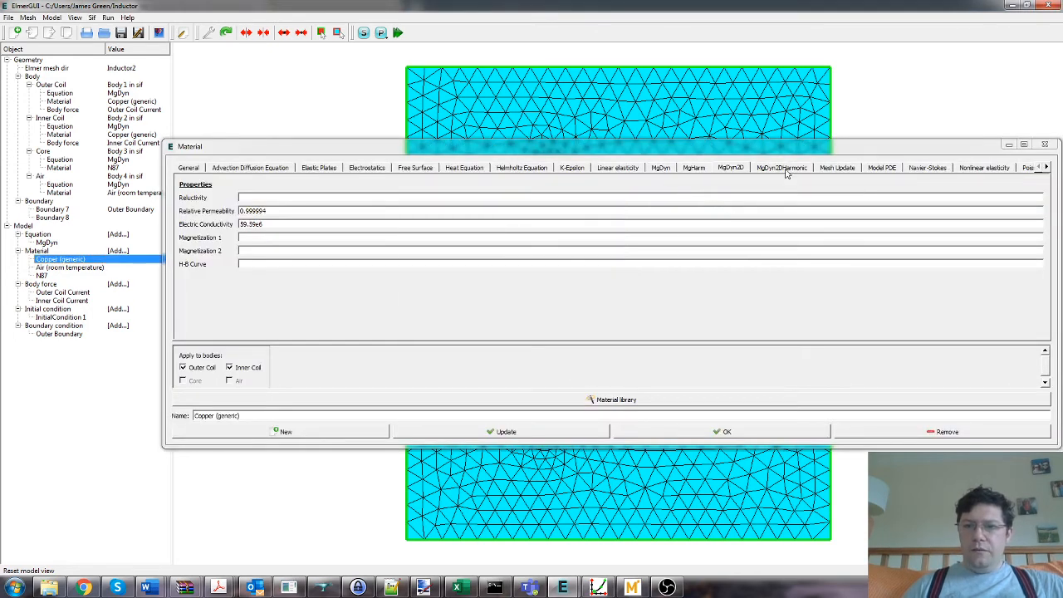
Review the copper material's Electrostatics and Heat Equation properties and close the material
left_click(362, 169)
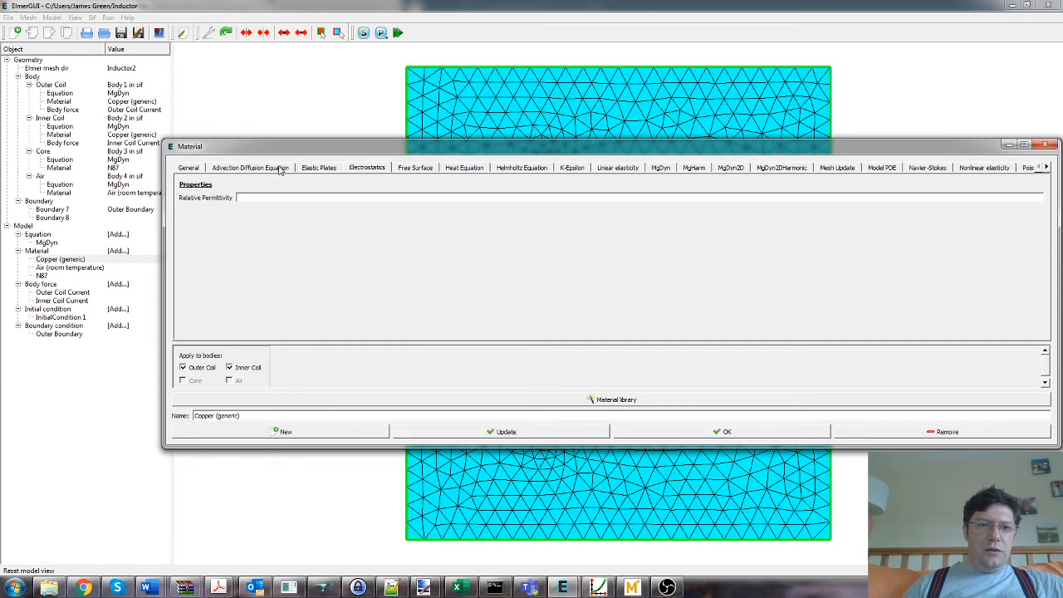
left_click(446, 168)
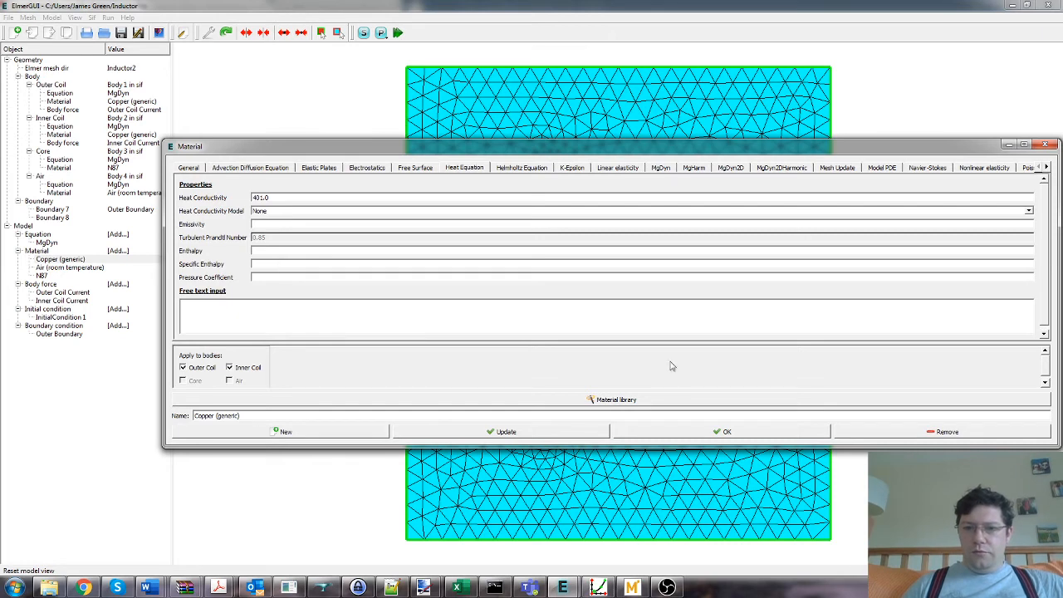
left_click(1046, 144)
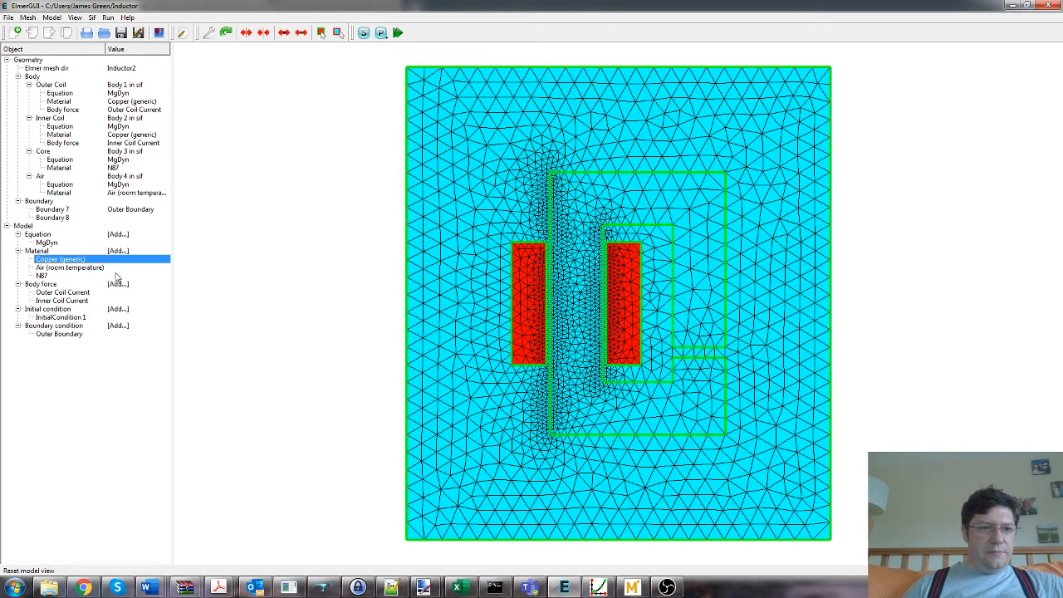
Review the MgDyn2D current density of the Outer Coil Current body force and highlight the body assigned to Inner Coil Current
double_click(65, 293)
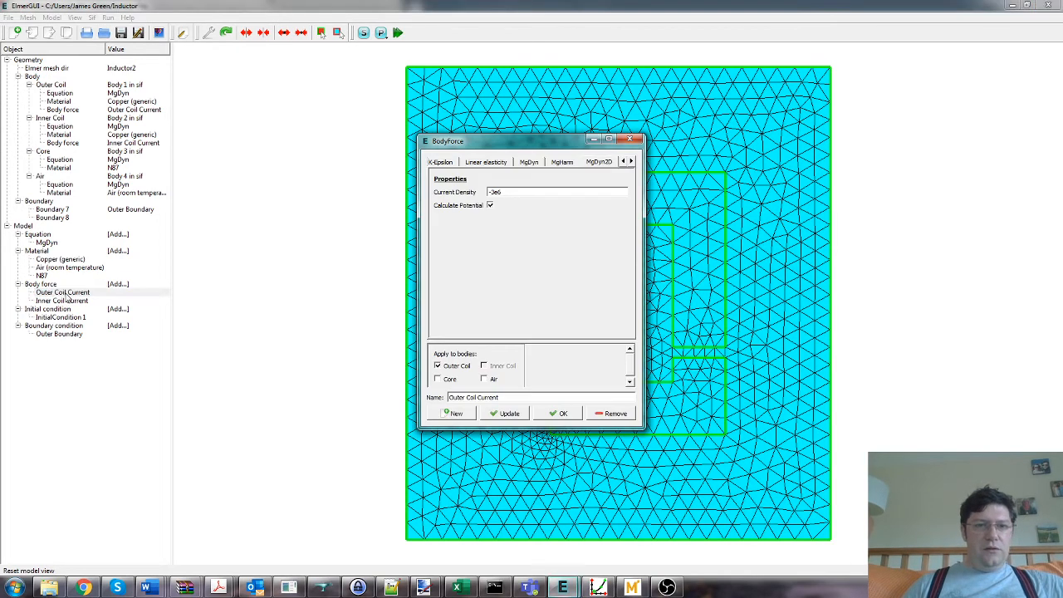
left_click_drag(644, 288, 951, 288)
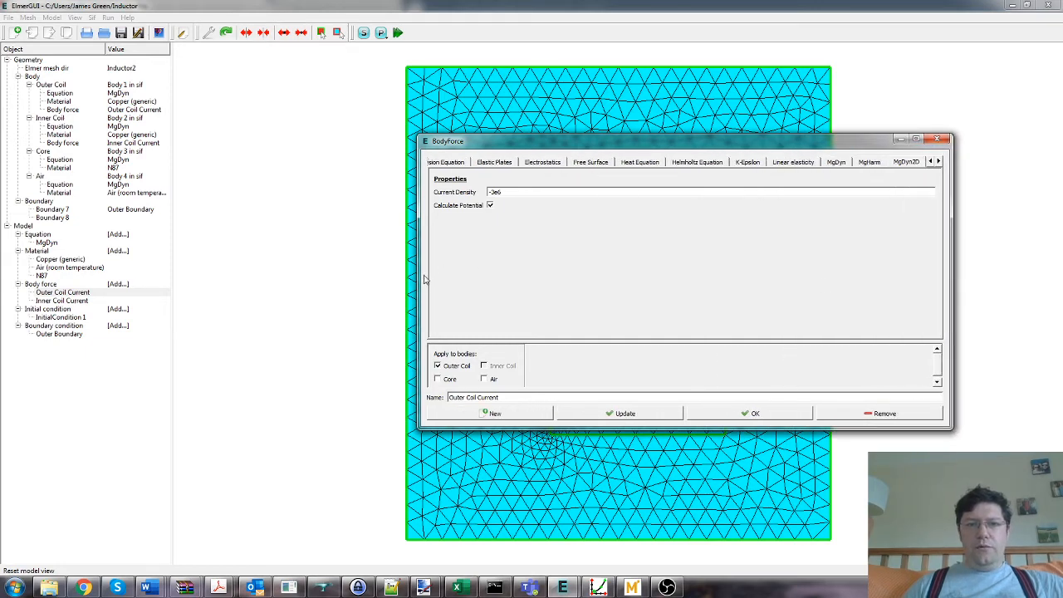
left_click_drag(419, 283, 293, 300)
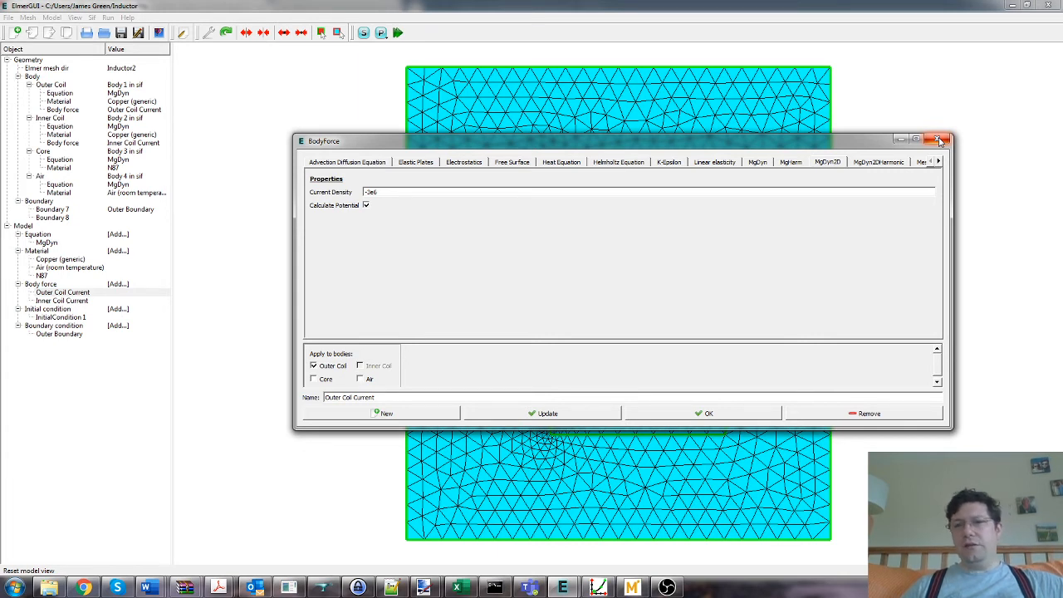
left_click(762, 414)
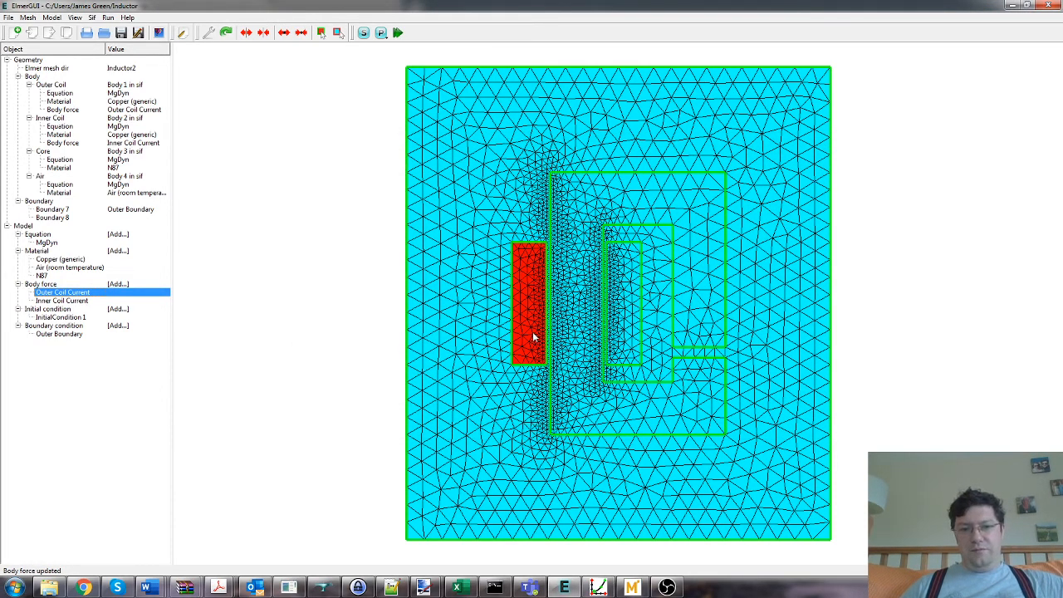
left_click(87, 300)
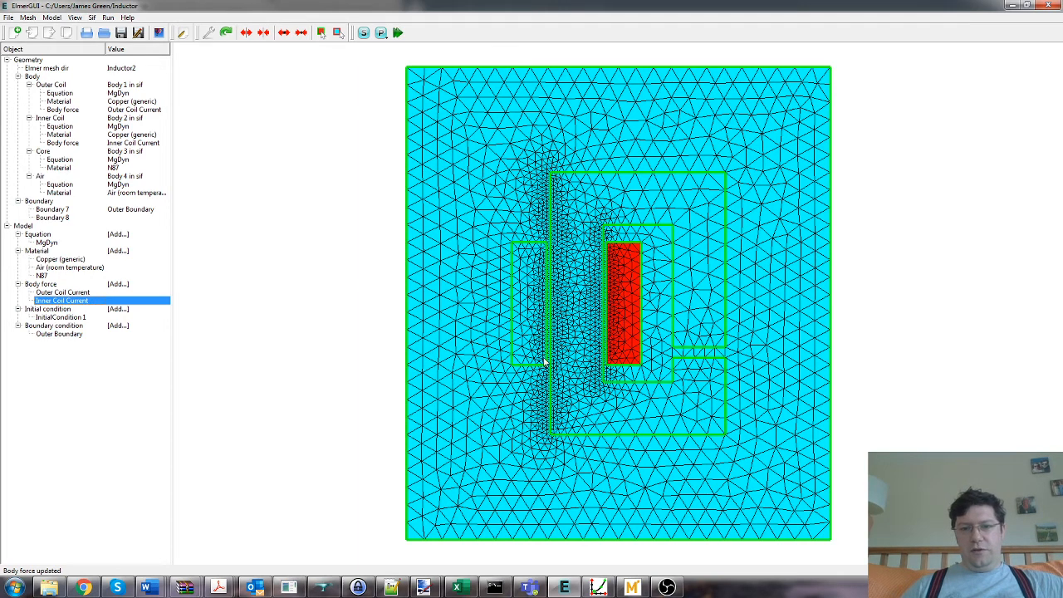
Select the initial condition, review the MgDyn2D settings of the Outer Boundary condition, and close it
left_click(94, 318)
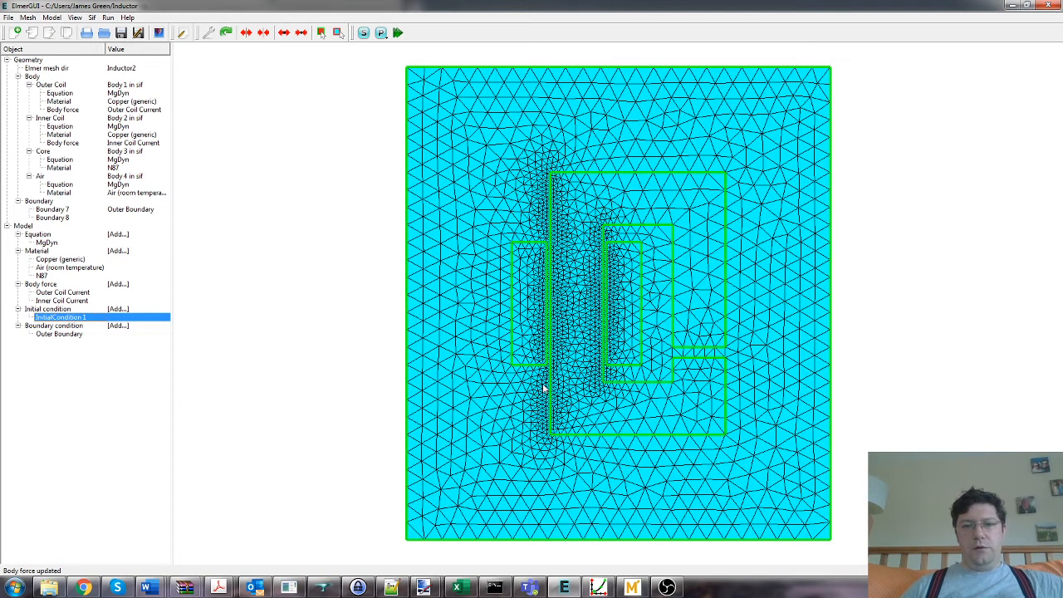
double_click(81, 334)
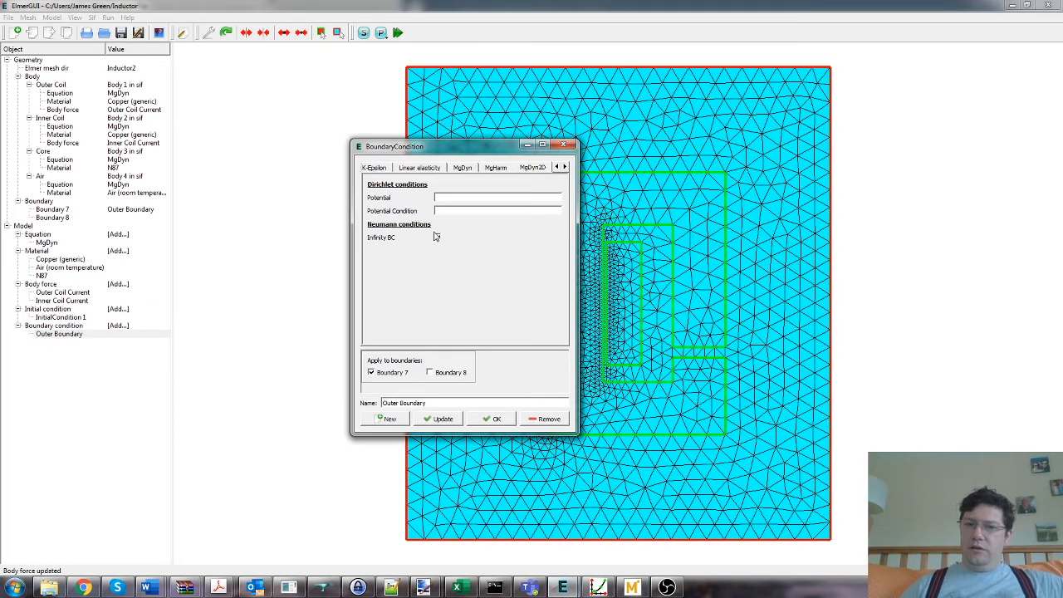
left_click(491, 418)
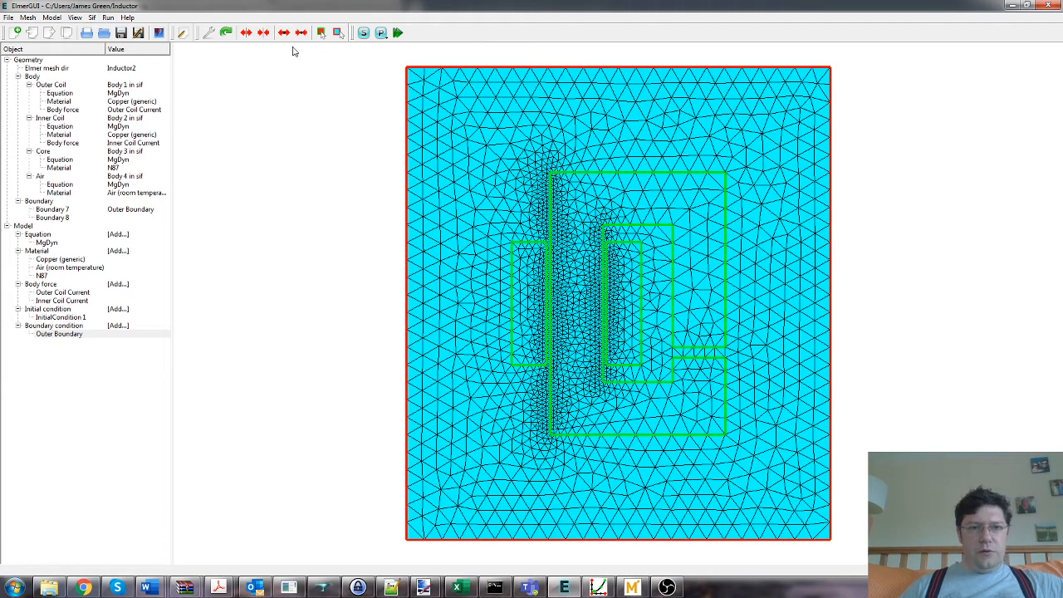
Open the solver input file for editing and read its header, simulation, constants, body and solver sections
left_click(93, 17)
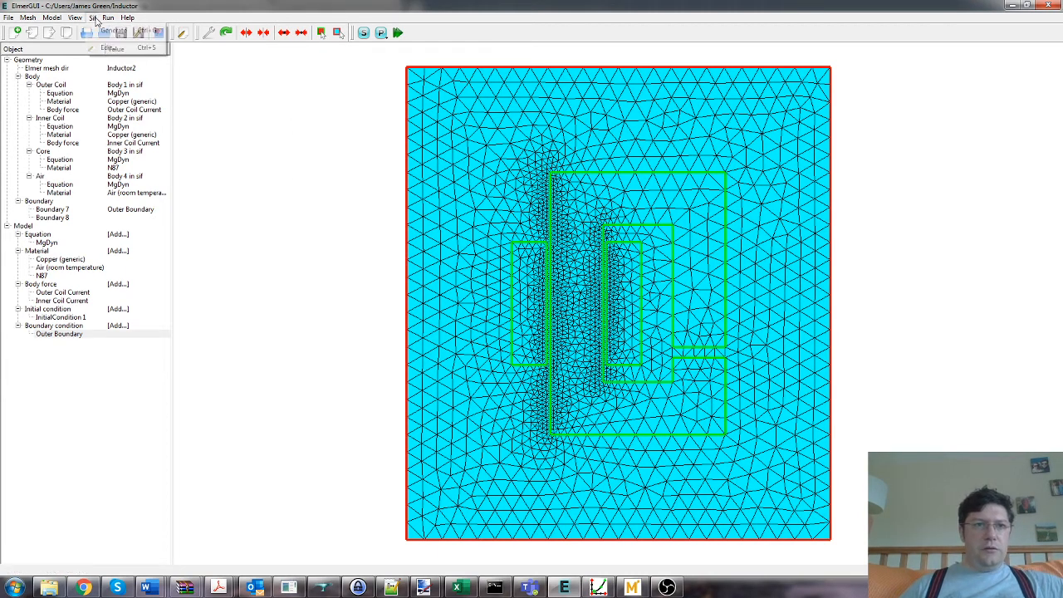
left_click(102, 17)
left_click(93, 17)
left_click(105, 47)
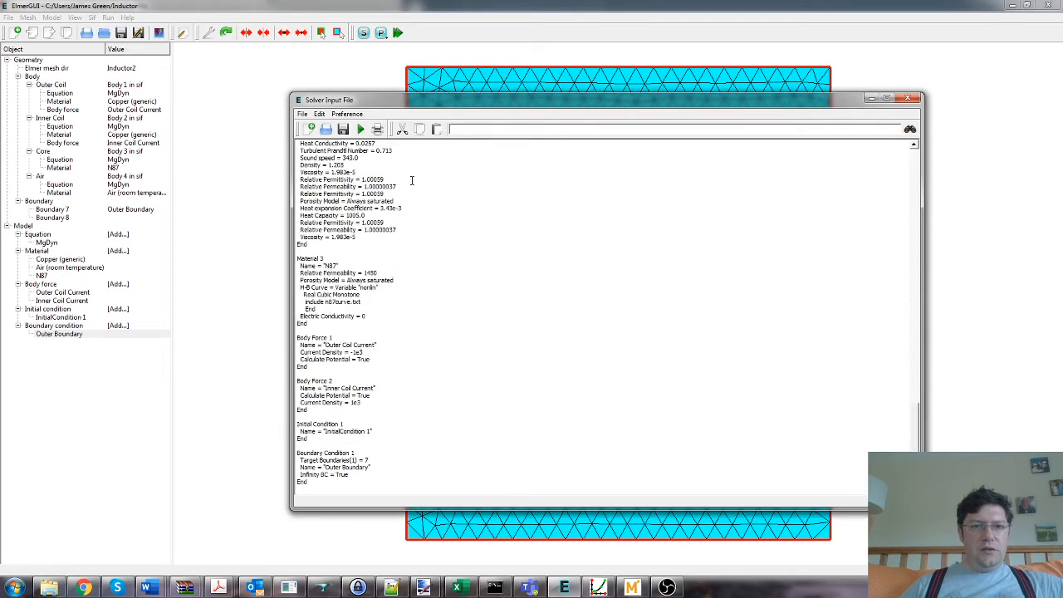
scroll(440, 275, "up", 20)
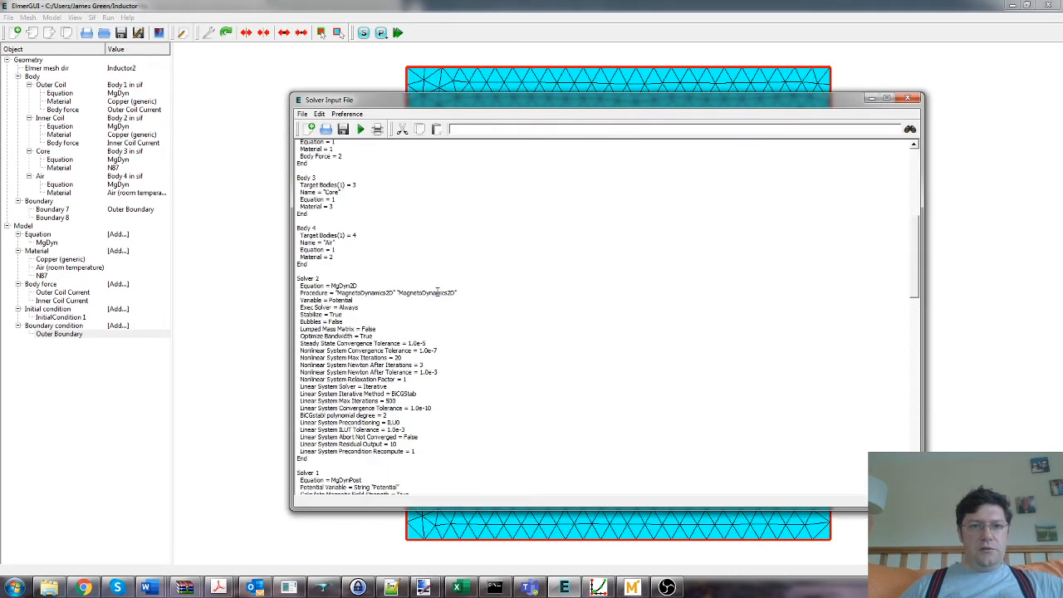
scroll(432, 254, "up", 3)
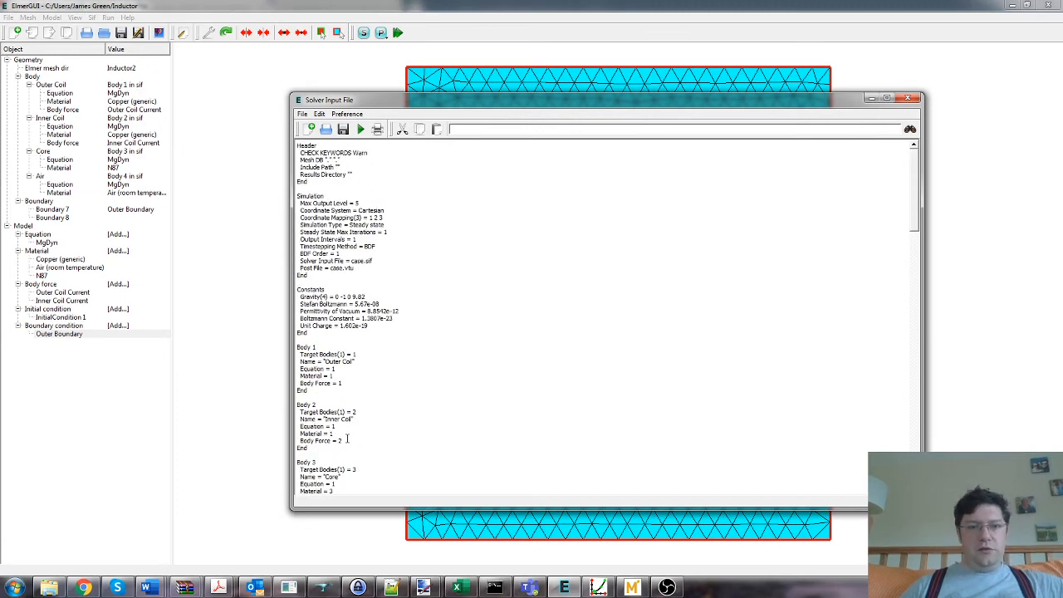
Read the material and body force sections of the solver input file, including the N87 entry, and close the file
scroll(347, 438, "down", 20)
scroll(404, 338, "down", 19)
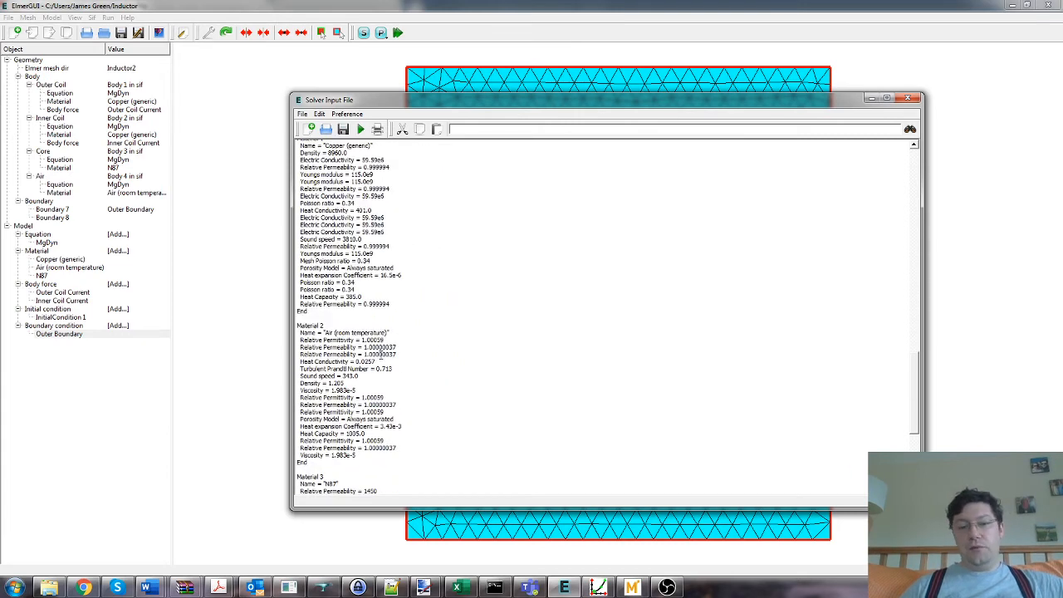
scroll(381, 354, "down", 8)
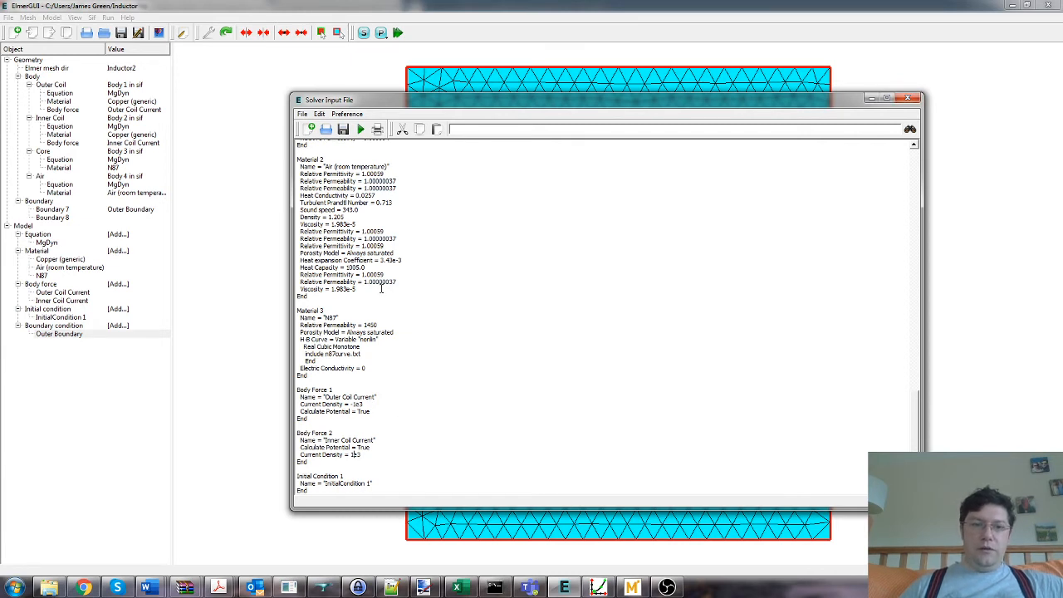
scroll(375, 320, "up", 2)
scroll(374, 319, "up", 10)
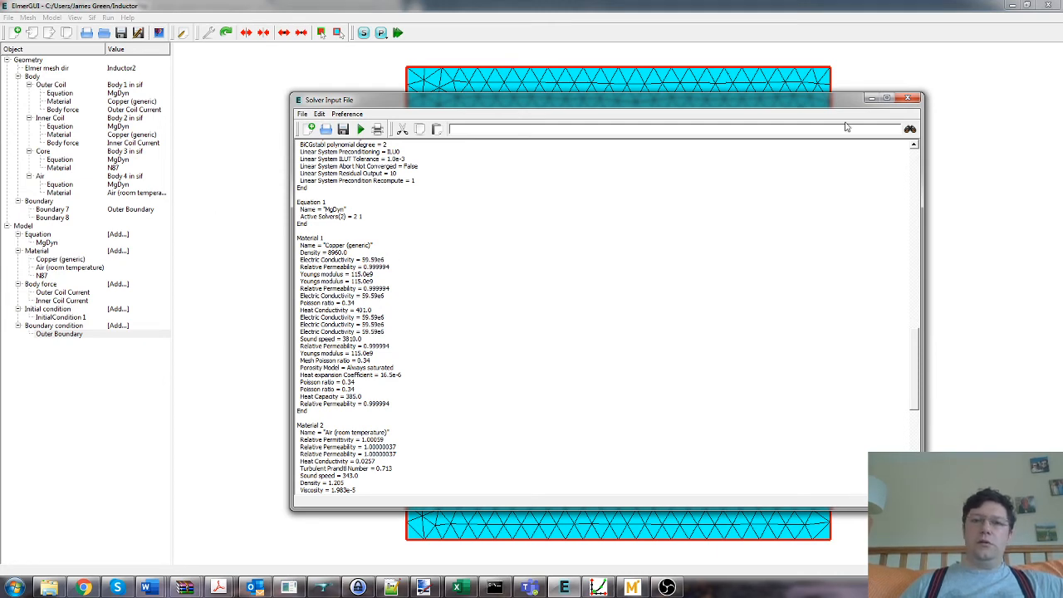
left_click(908, 99)
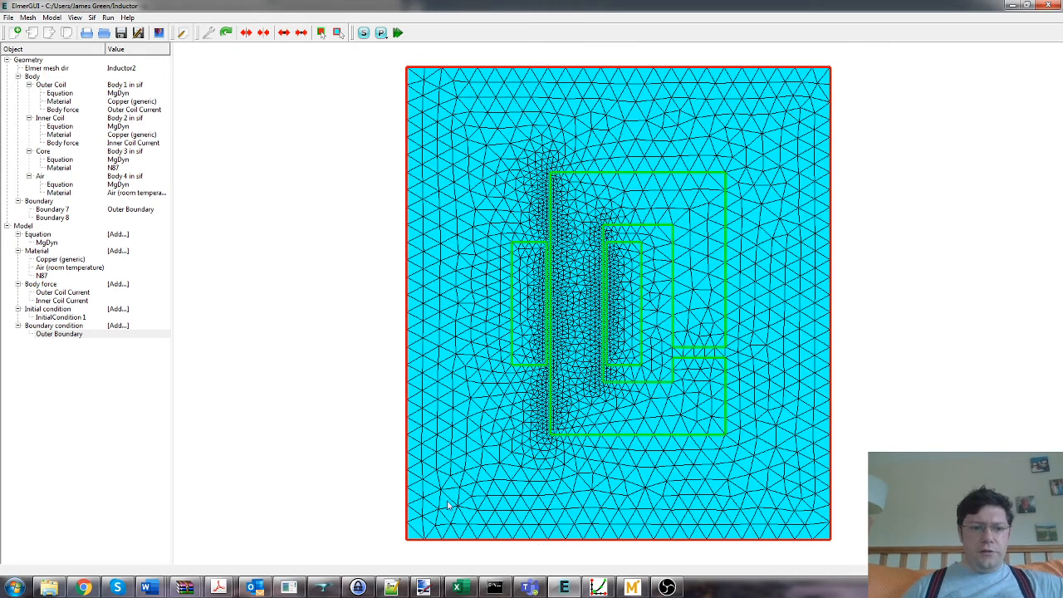
Switch to Chrome and view the SALOME platform home page
left_click(83, 587)
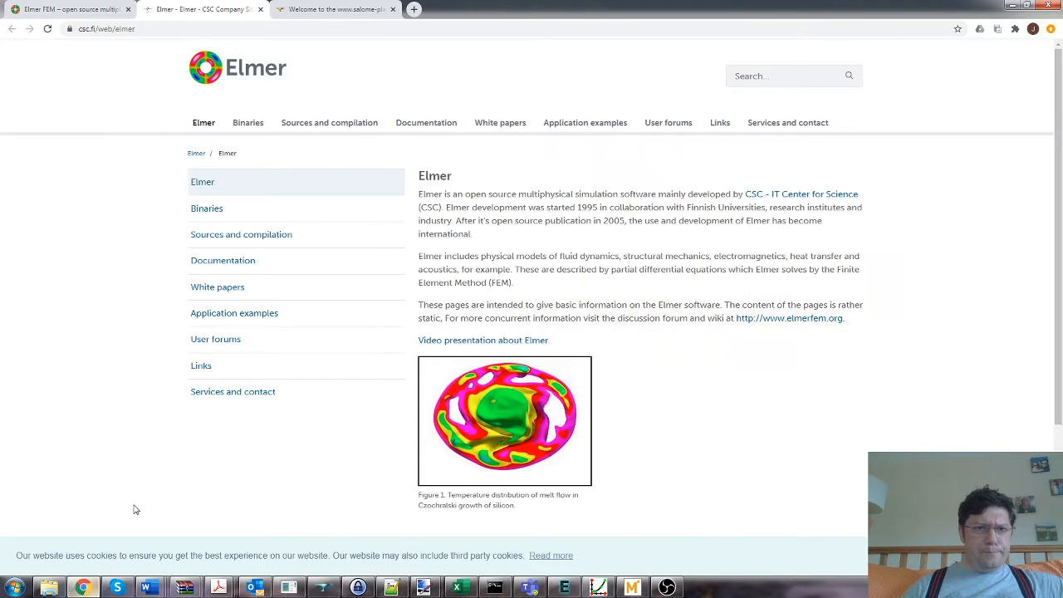
left_click(320, 10)
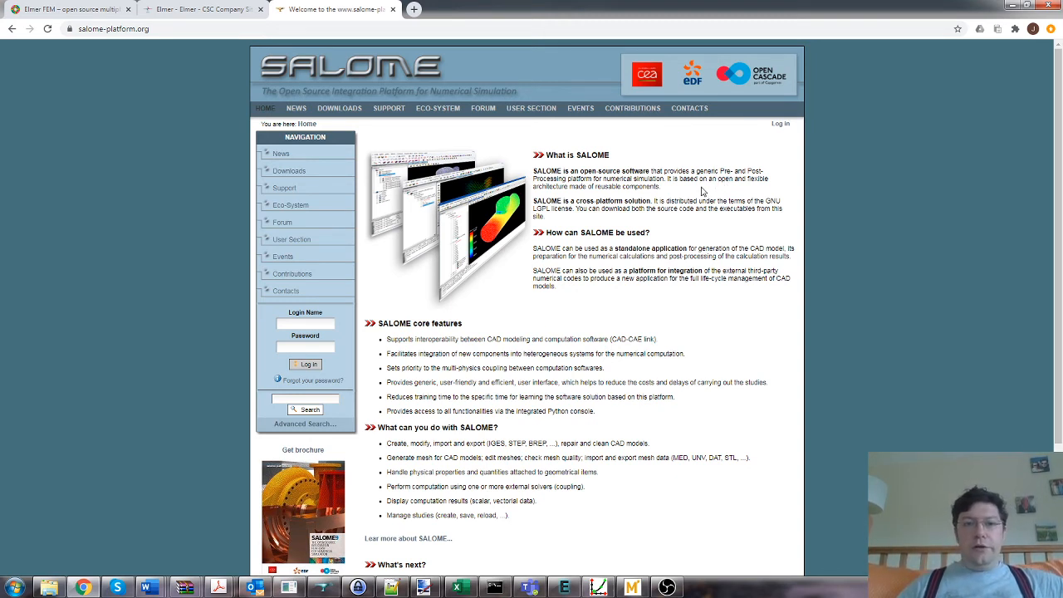
Switch to SALOME and view the inductor geometry in the OCC scene from an isometric angle
left_click(324, 587)
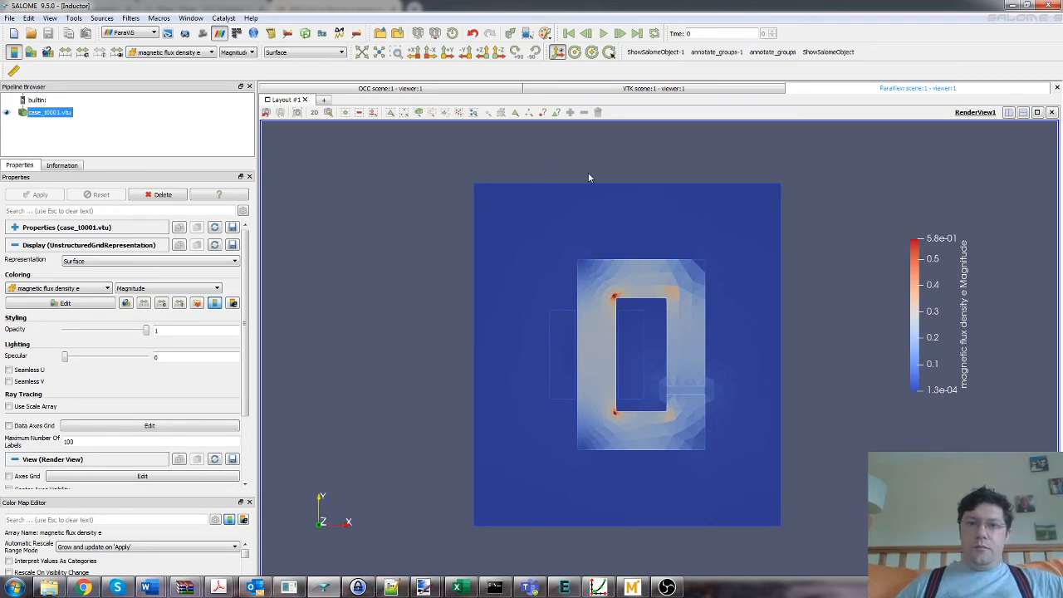
left_click(432, 89)
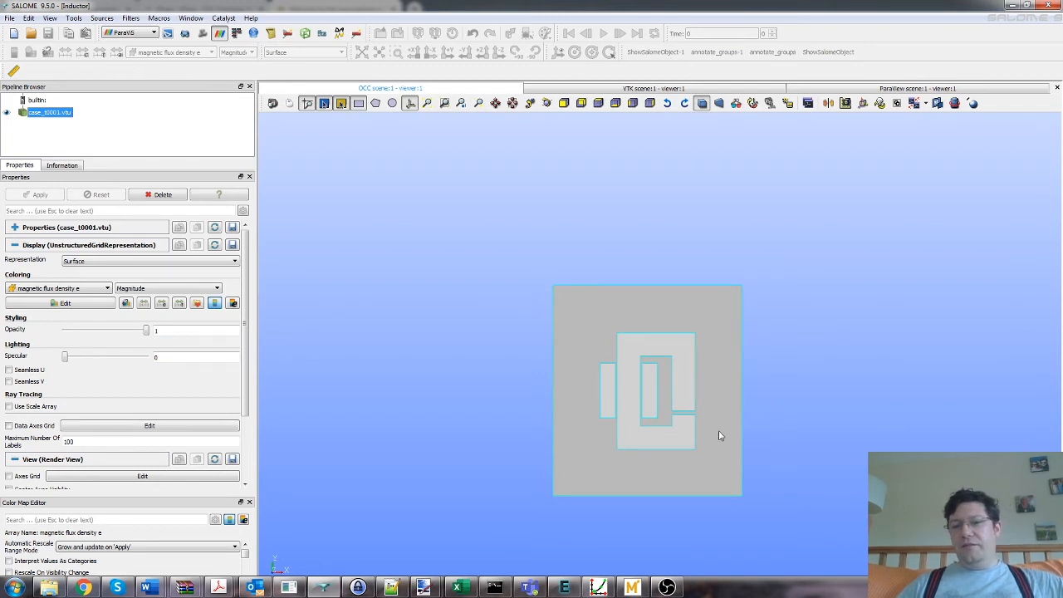
mouse_move(785, 439)
right_mouse_down("ctrl")
mouse_move(769, 437)
mouse_move(764, 403)
mouse_move(750, 431)
mouse_move(652, 132)
mouse_move(679, 430)
mouse_move(807, 350)
right_mouse_up("ctrl")
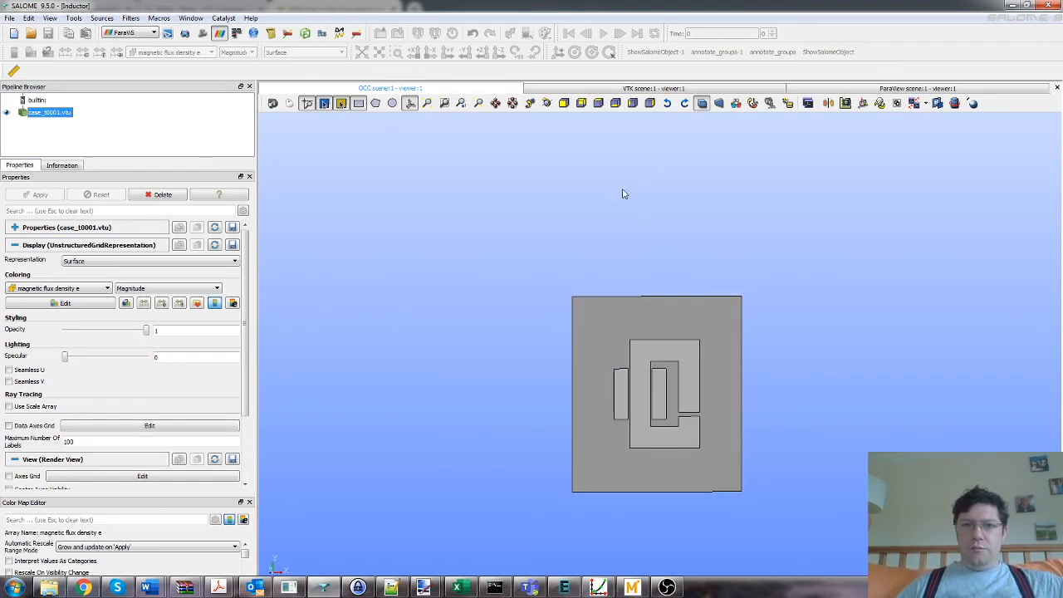
left_click(752, 103)
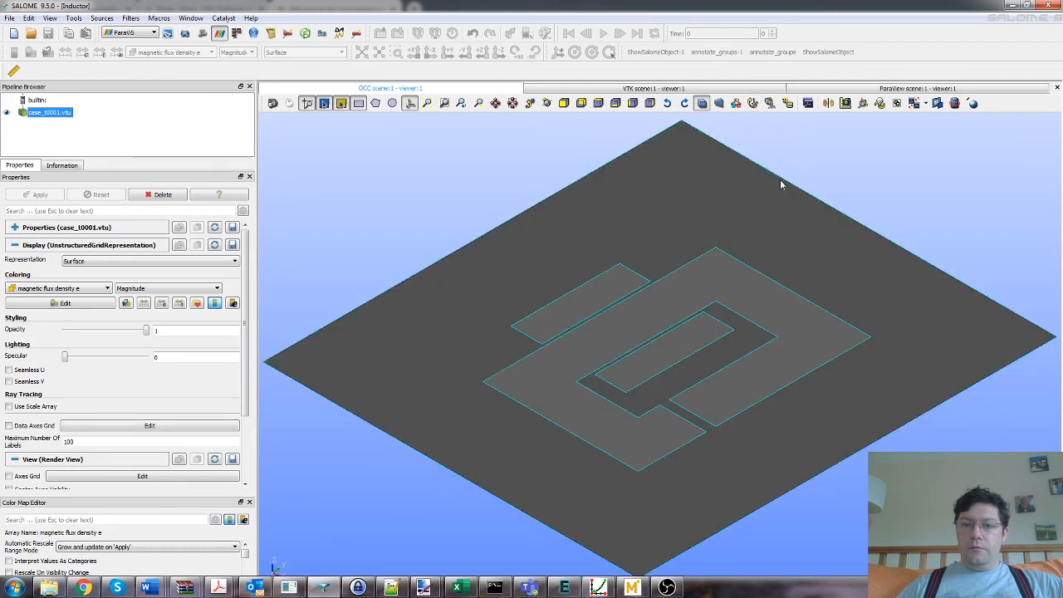
Orient the inductor geometry to a straight-on top view with the core's air gap in its lower half
left_click(623, 102)
scroll(654, 212, "down", 5)
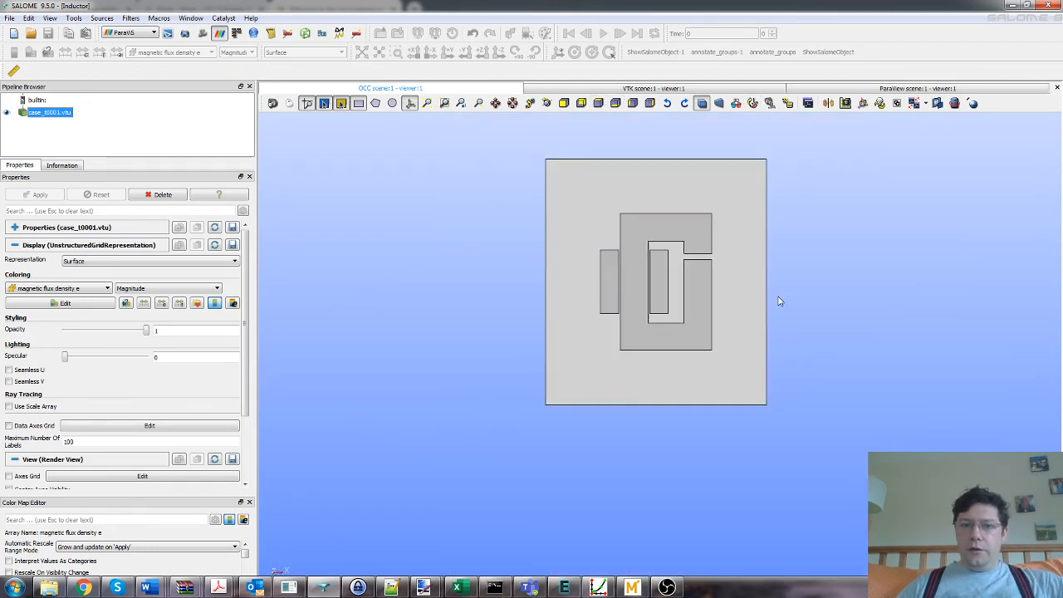
left_click(652, 103)
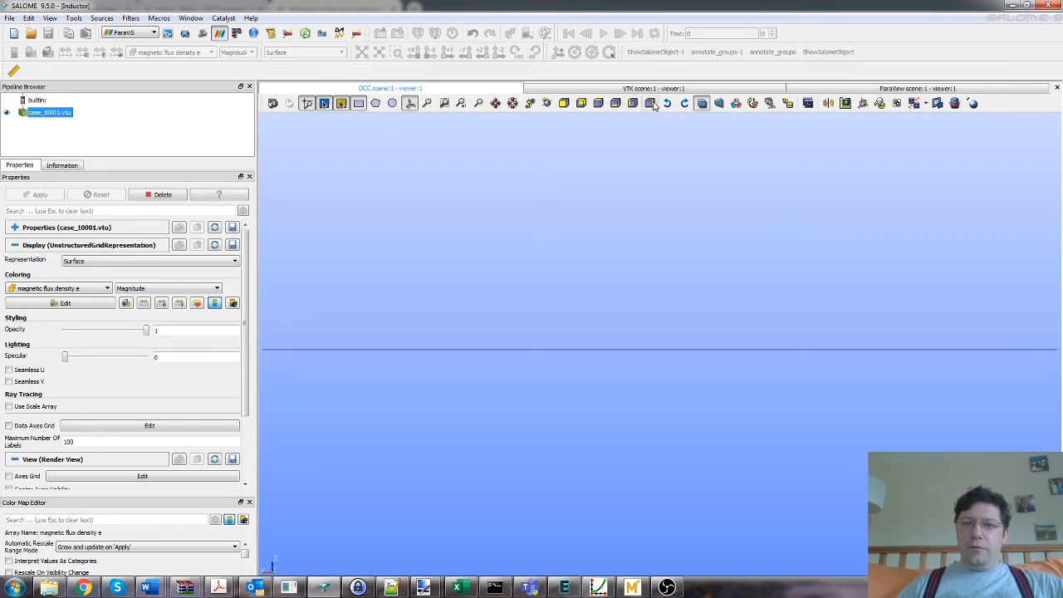
left_click(618, 104)
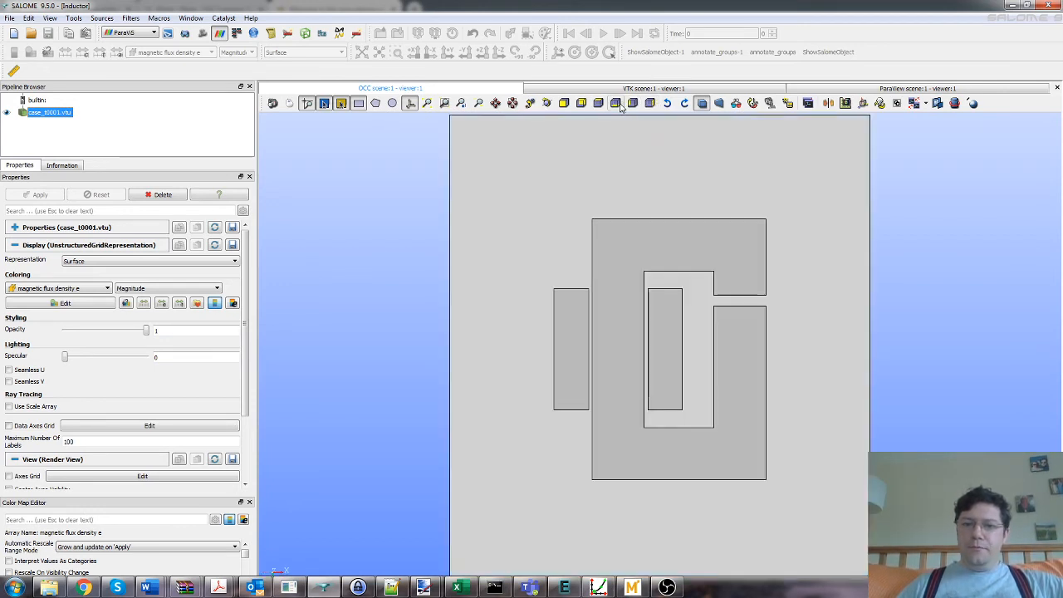
left_click(616, 103)
scroll(778, 286, "down", 3)
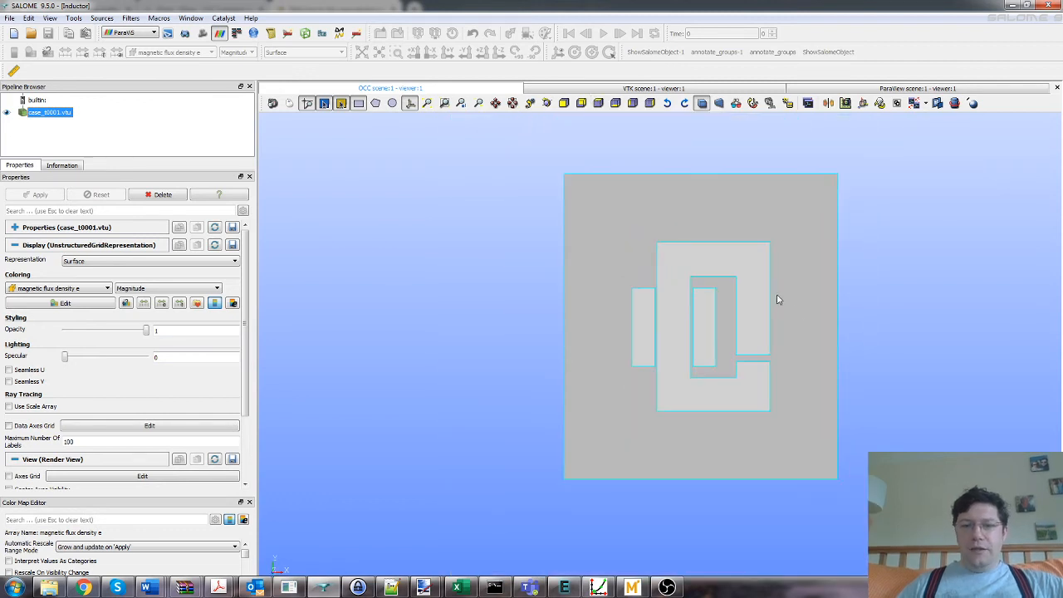
scroll(837, 327, "up", 2)
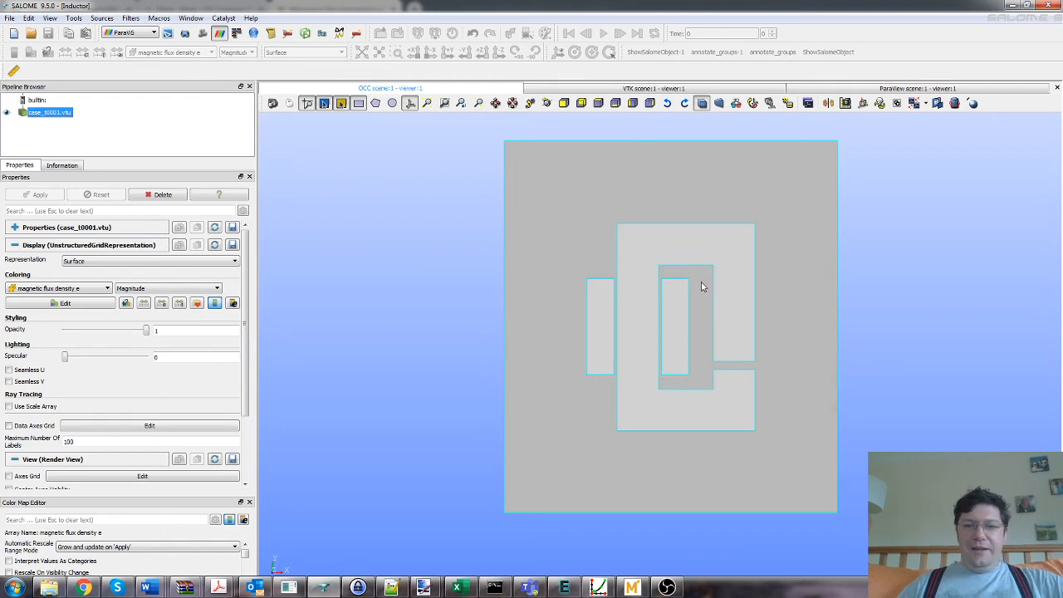
Compare the mesh in the VTK scene with the flux density plot in the ParaView scene, and return to the OCC scene
left_click(640, 89)
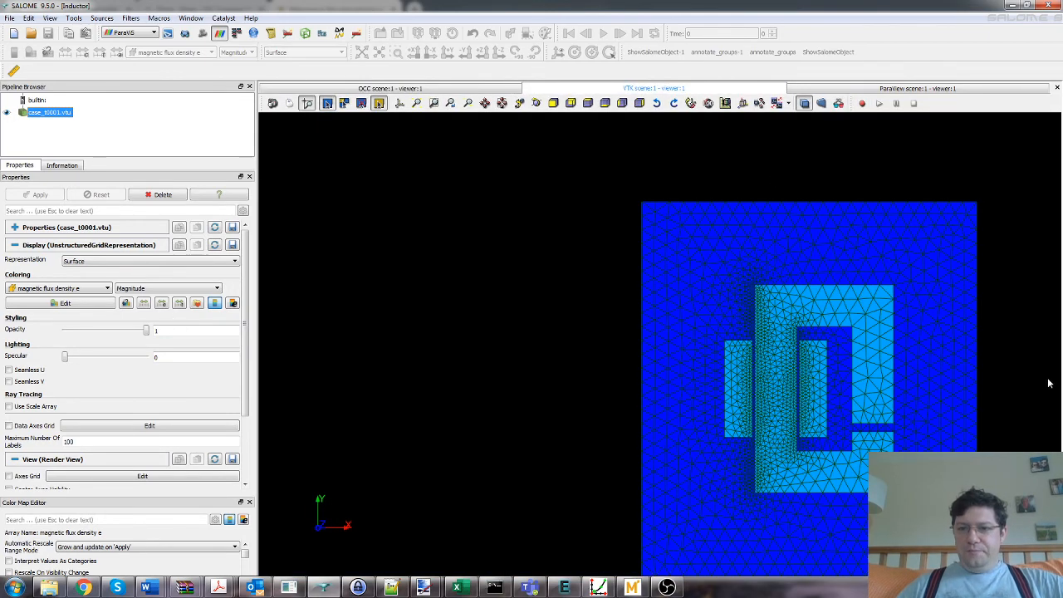
left_click(917, 88)
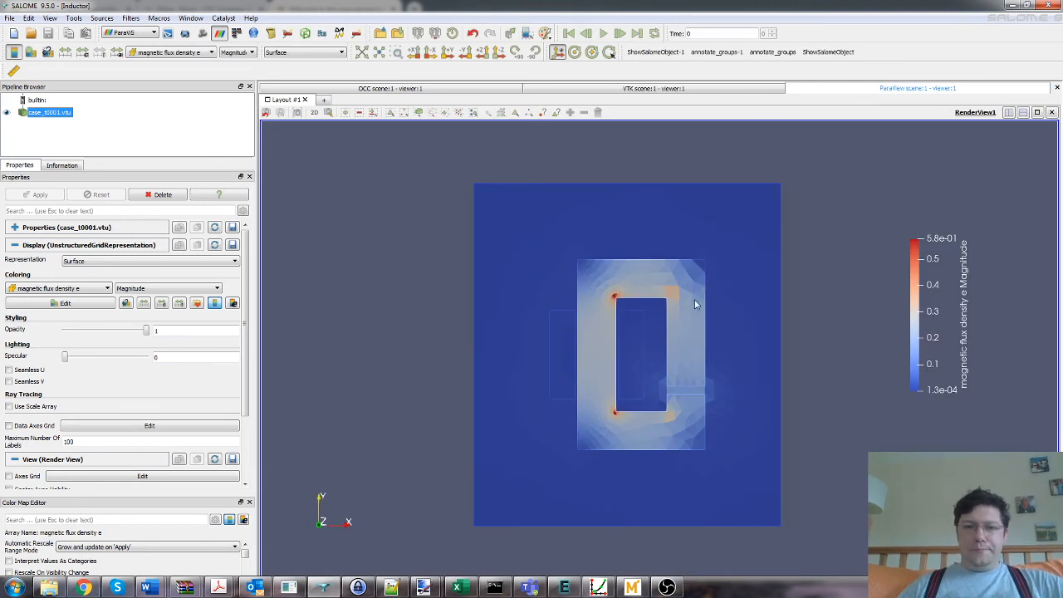
left_click(478, 90)
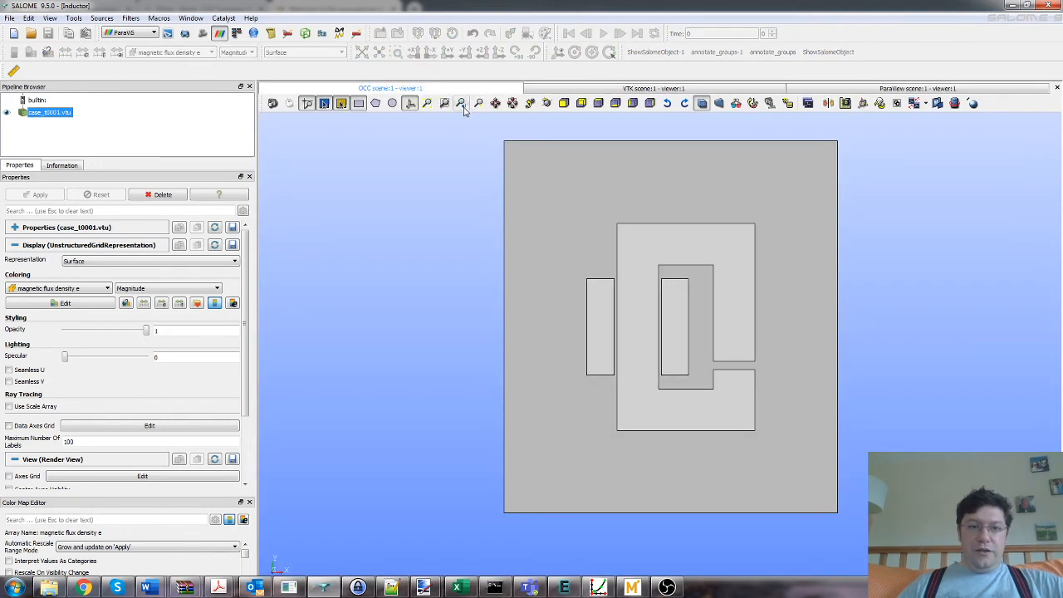
Activate the Geometry module to view the model's objects, and change over to the Mesh module
left_click(147, 31)
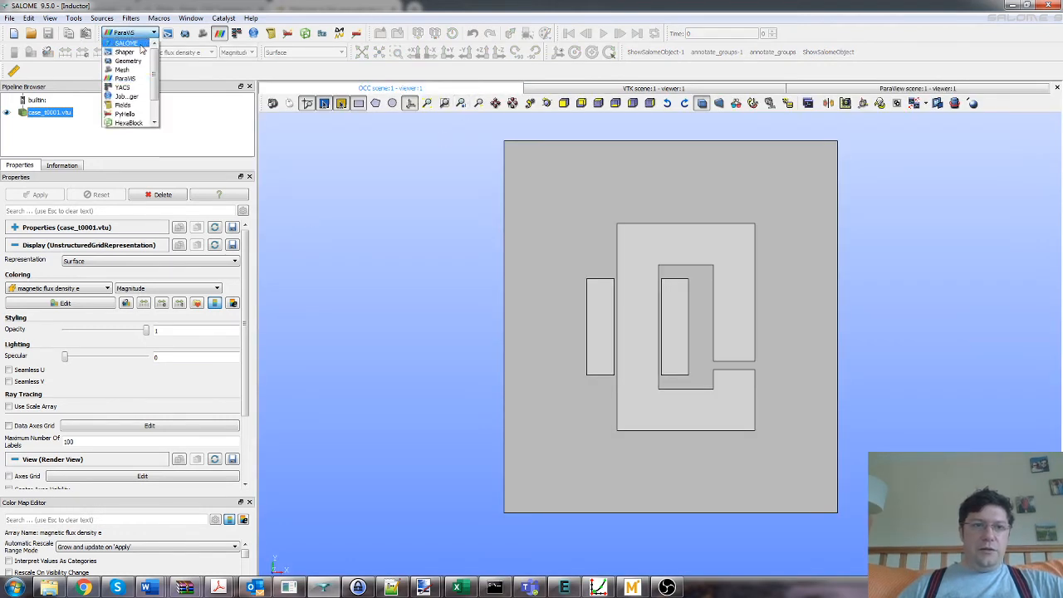
left_click(133, 64)
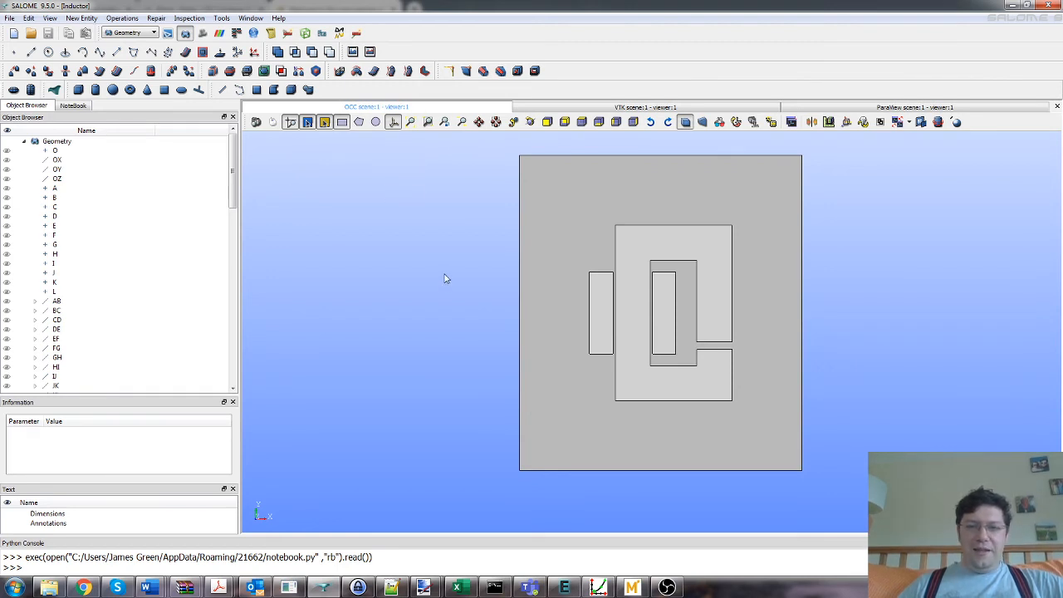
left_click(131, 32)
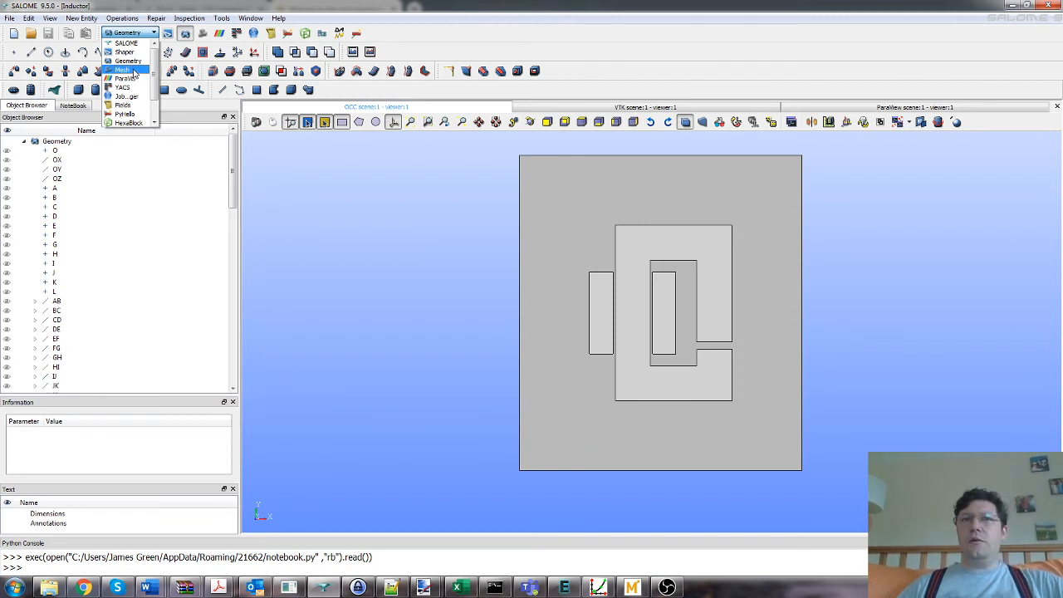
left_click(131, 69)
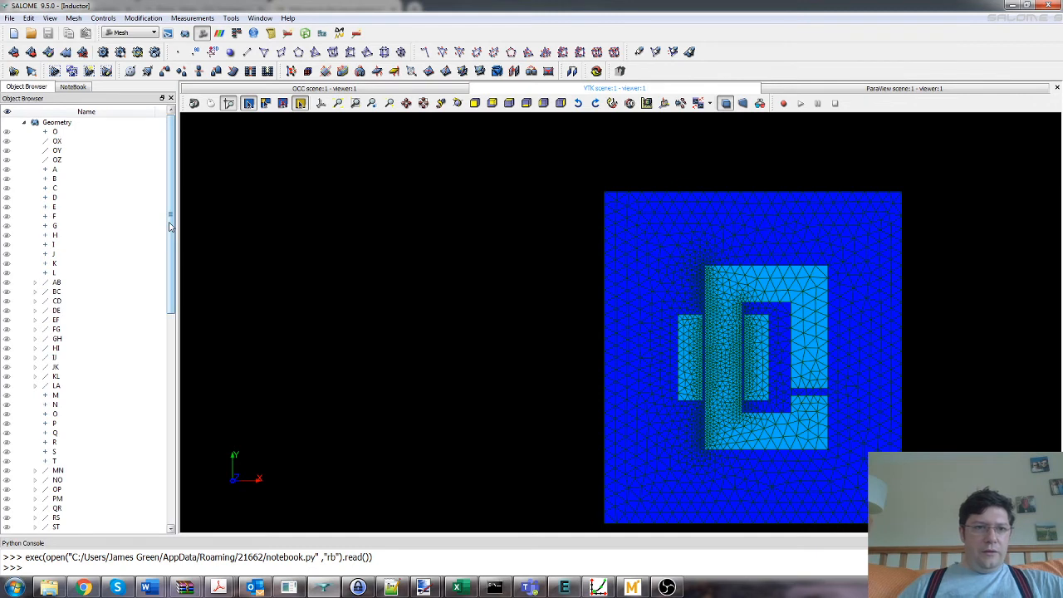
Examine the object tree from the geometry points and lines down to the partitioned geometry, NETGEN settings and mesh groups
left_click(68, 159)
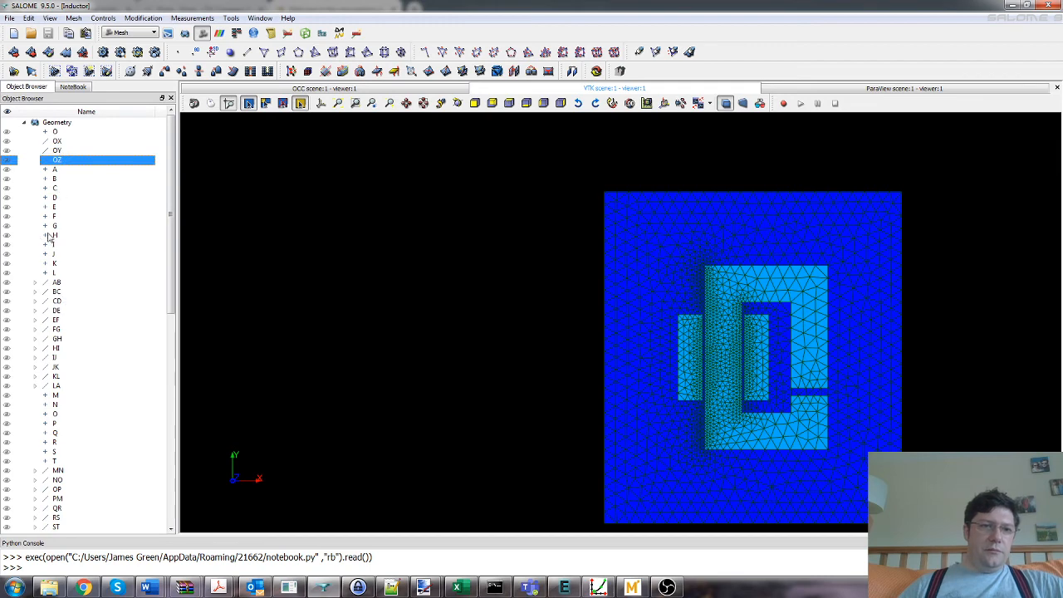
left_click_drag(166, 219, 171, 393)
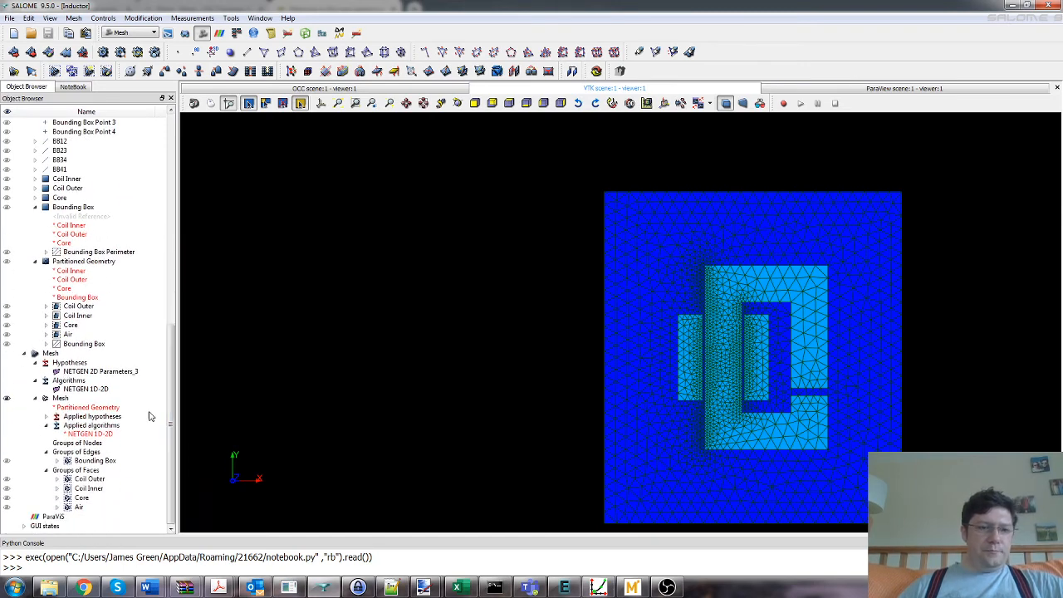
left_click_drag(171, 475, 158, 262)
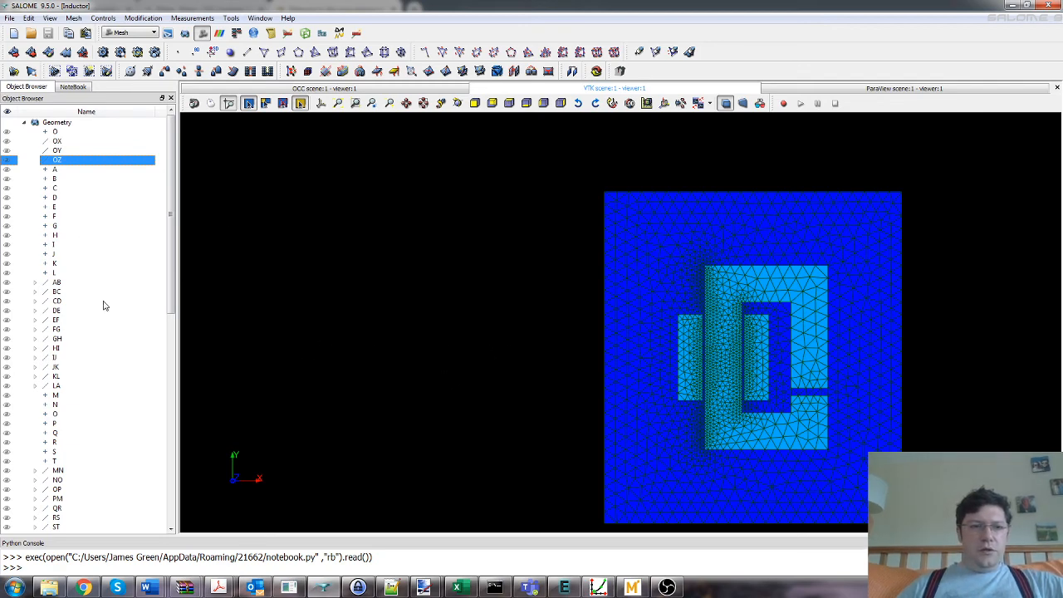
left_click_drag(172, 213, 171, 421)
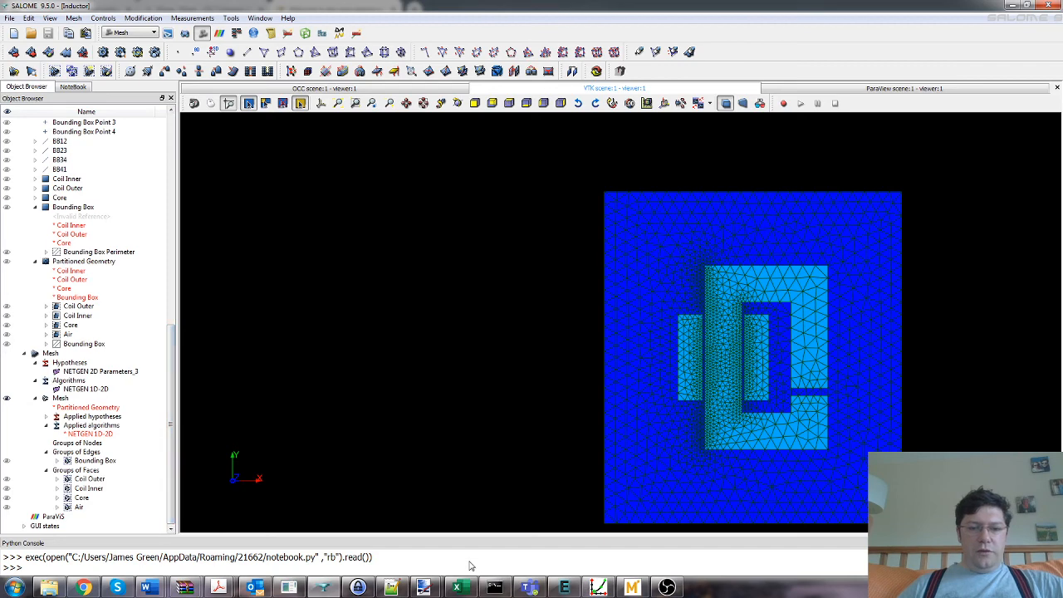
Switch to the command prompt and reposition its window to read the ElmerGrid conversion output for Inductor2.unv
left_click(494, 587)
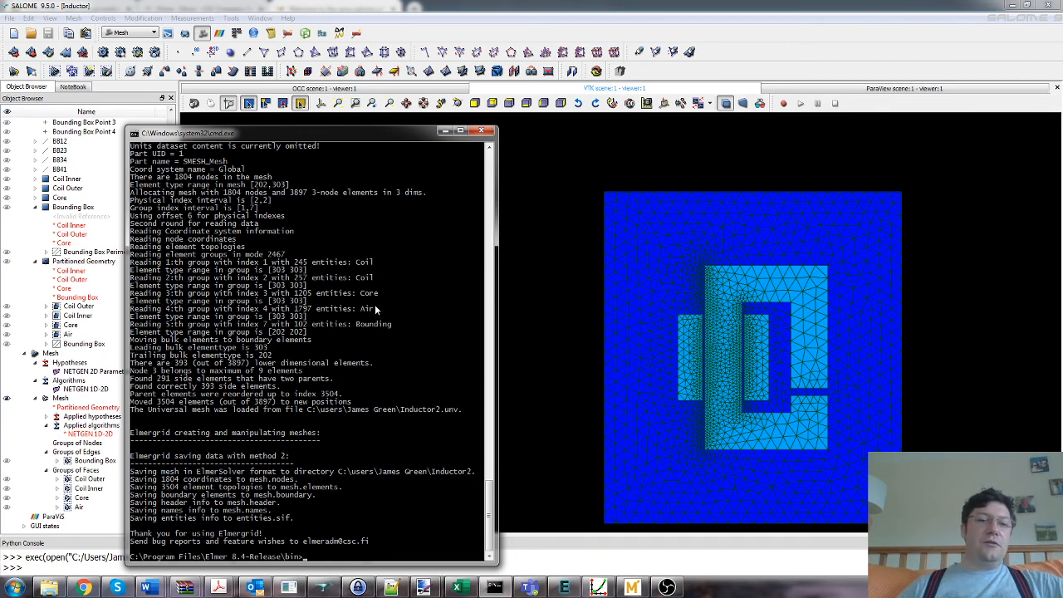
left_click_drag(422, 134, 430, 86)
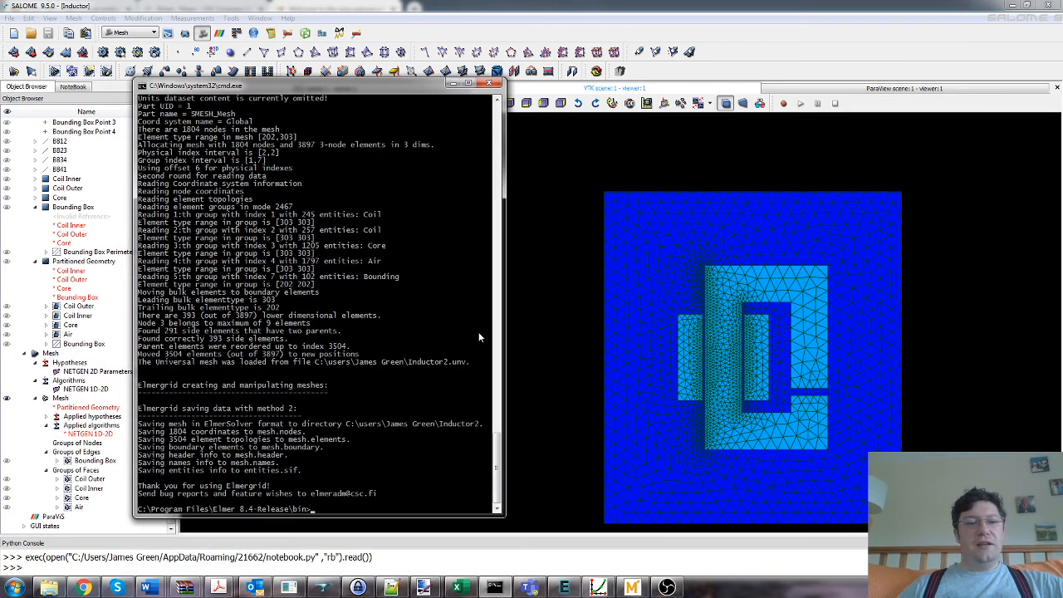
Read back through the ElmerGrid output to the Inductor2.unv conversion command, minimize the command prompt and switch to ElmerGUI
scroll(418, 328, "up", 12)
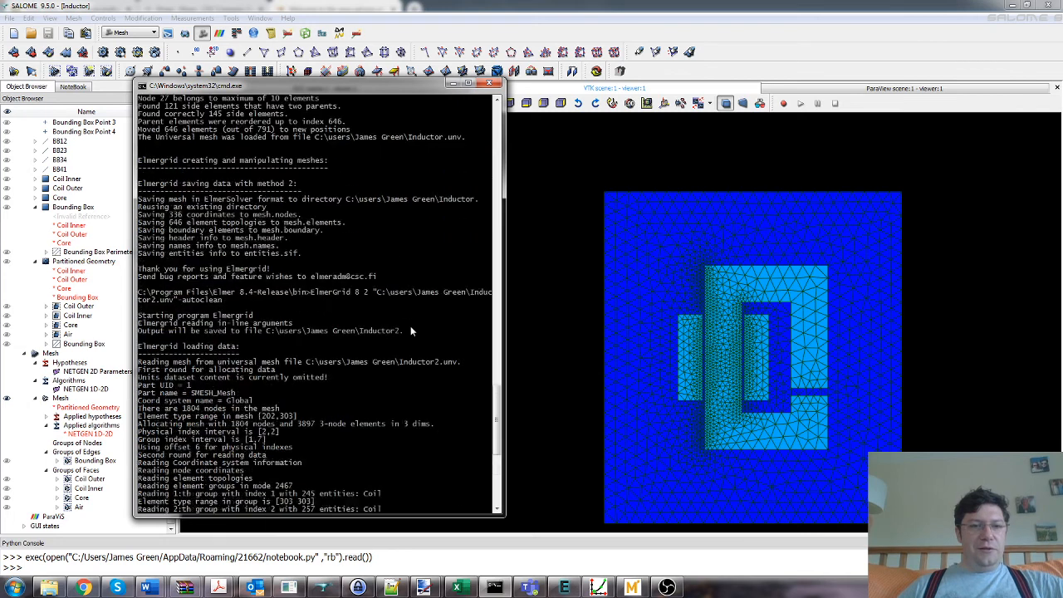
scroll(389, 329, "up", 5)
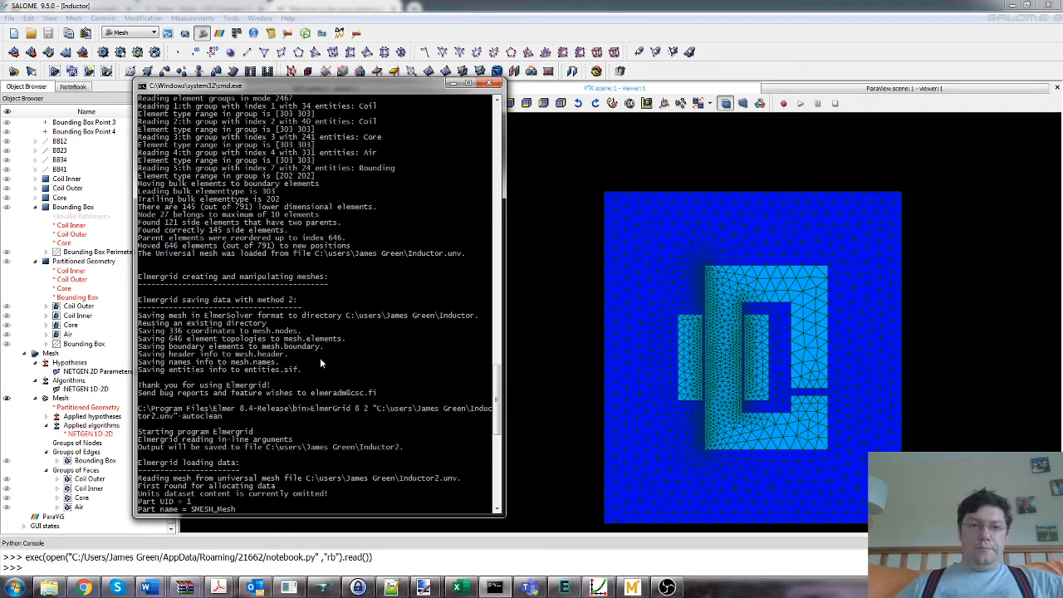
left_click(452, 84)
left_click(564, 587)
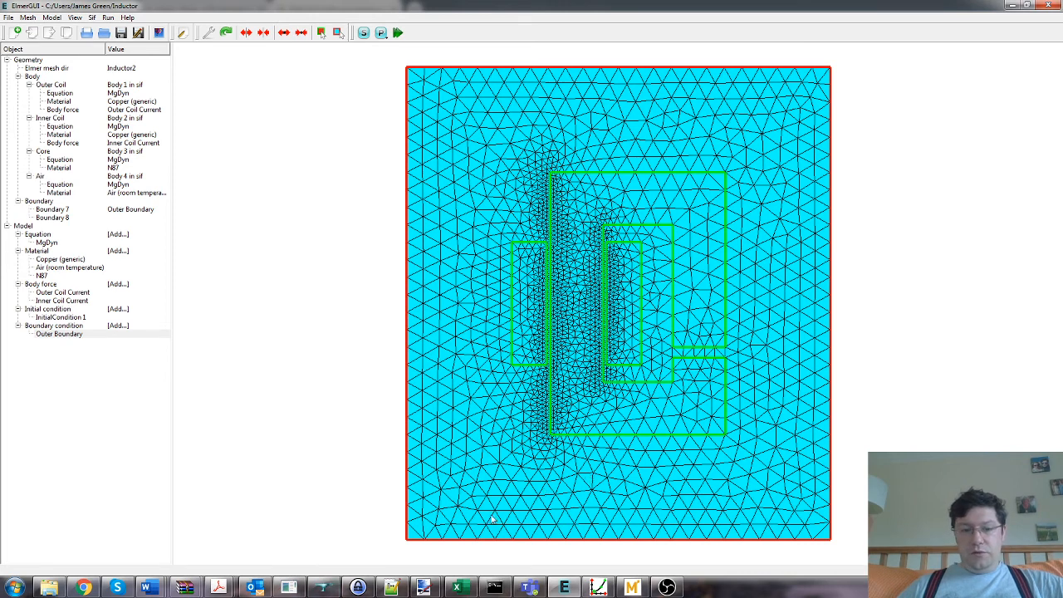
Switch to SALOME and view the geometry in the OCC scene, the mesh in the VTK scene and the flux density in the ParaView scene
left_click(330, 584)
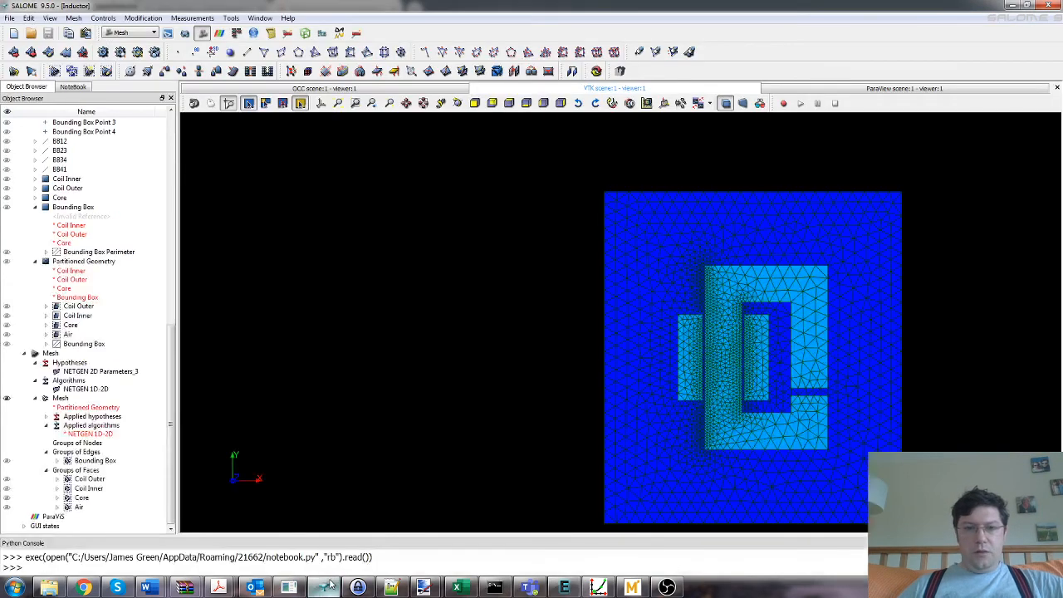
left_click(283, 90)
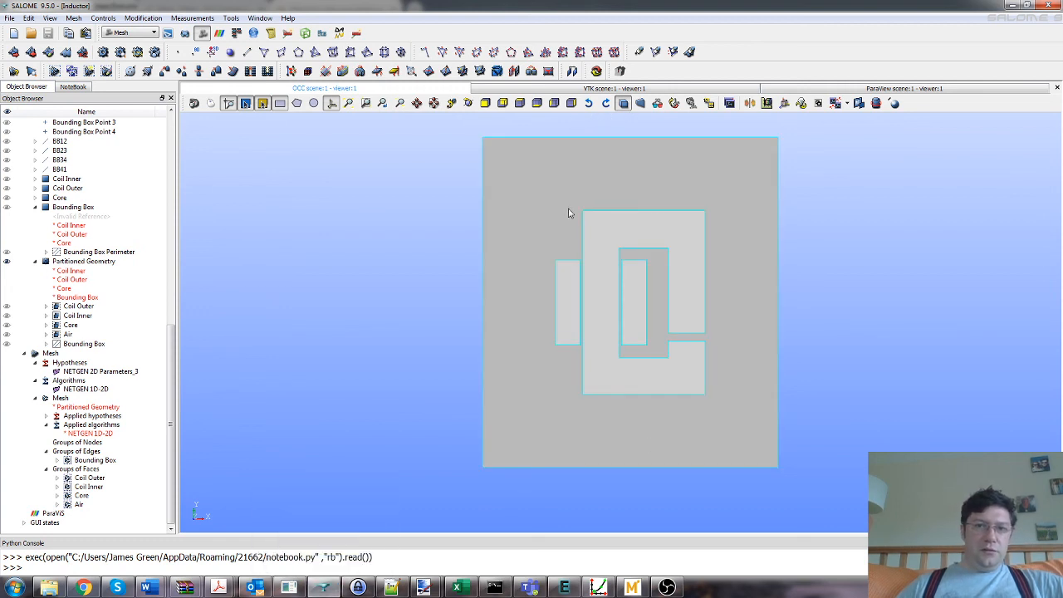
left_click(641, 89)
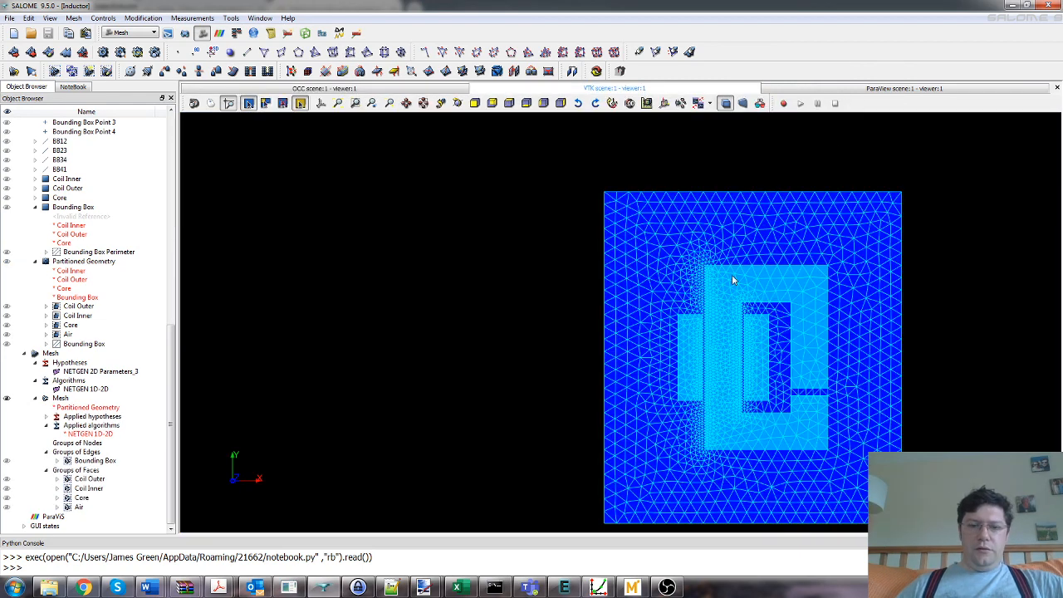
left_click(879, 92)
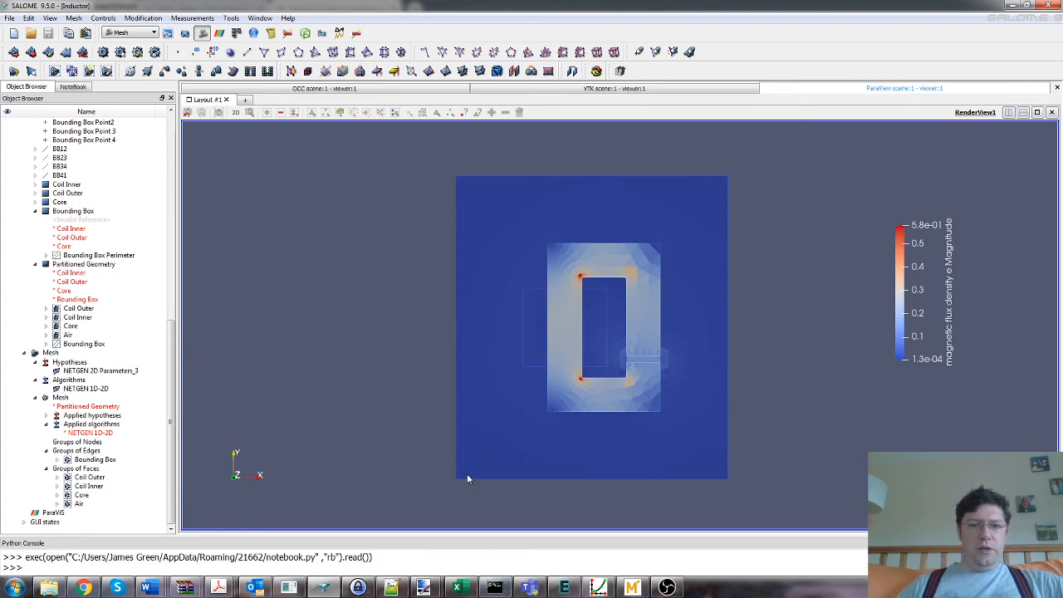
Recall the ElmerGrid 8 2 command for Inductor2.unv with autoclean in the command prompt without running it, and minimize the window
left_click(494, 587)
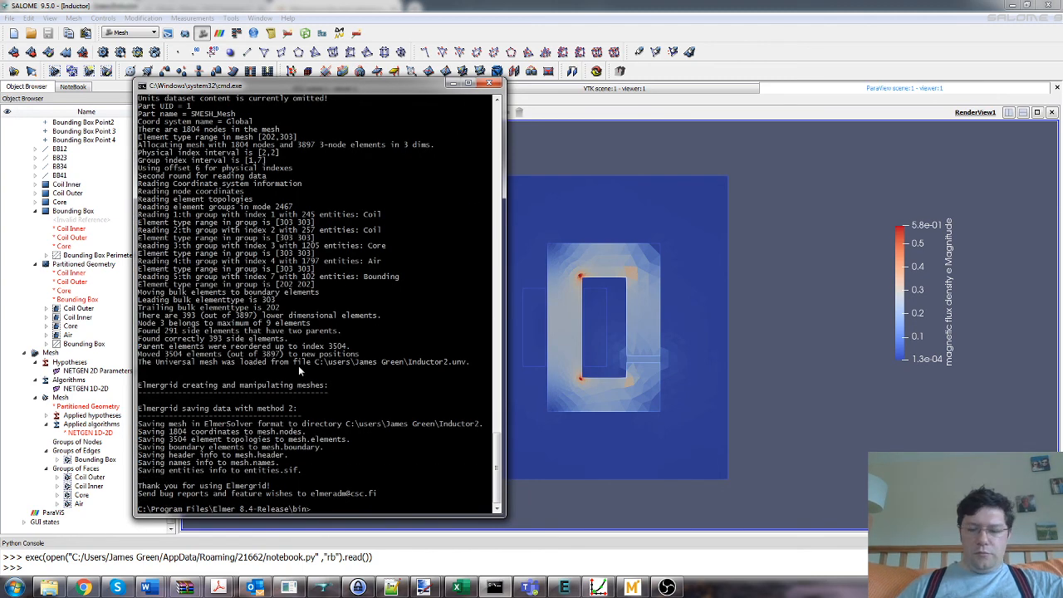
key("Up")
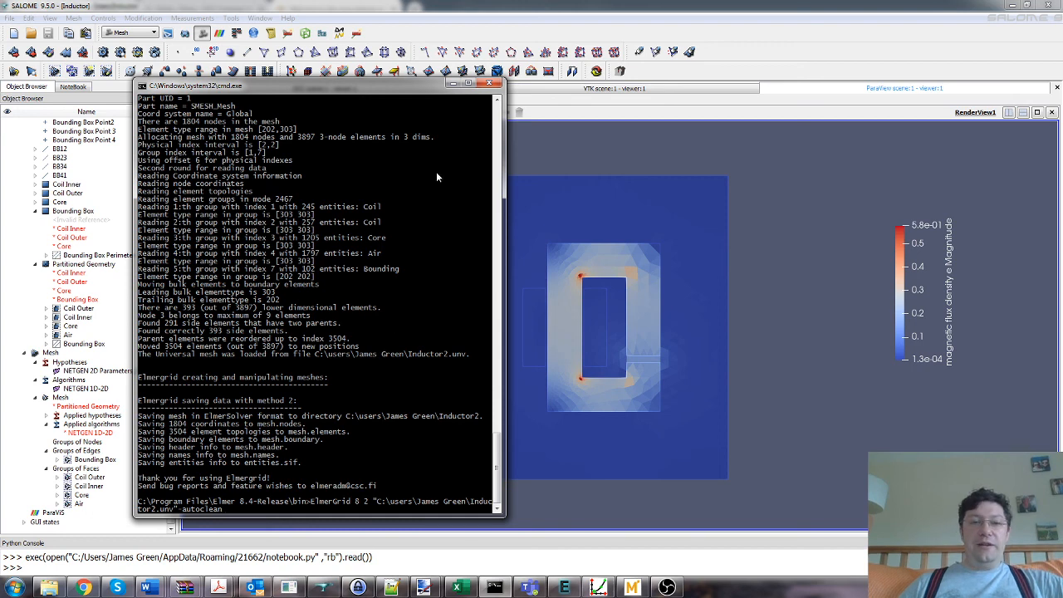
left_click(456, 83)
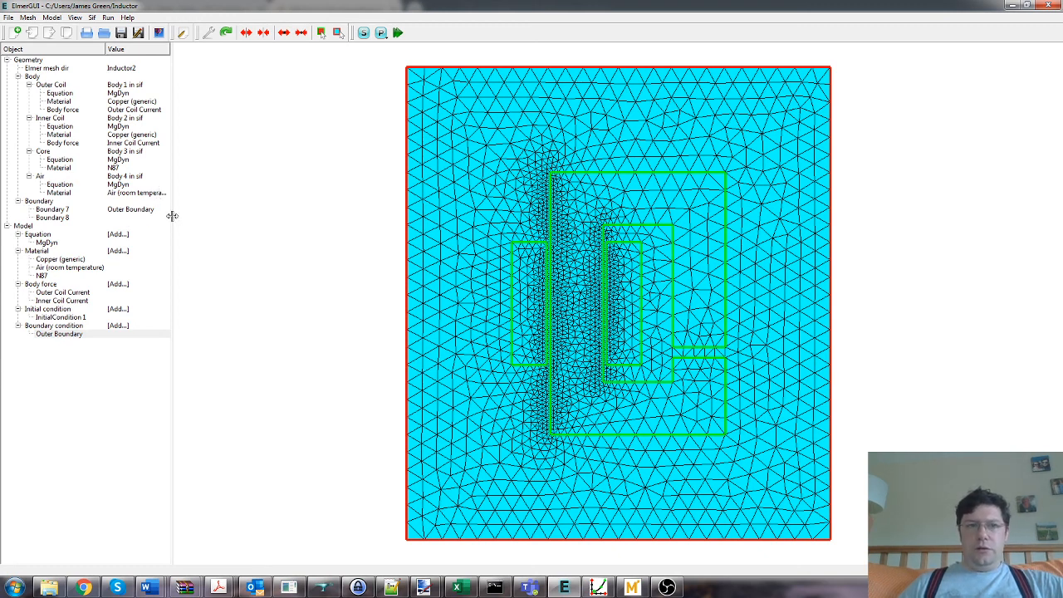
Look up the Start solver command in ElmerGUI and switch back to the flux density plot in SALOME
left_click(109, 18)
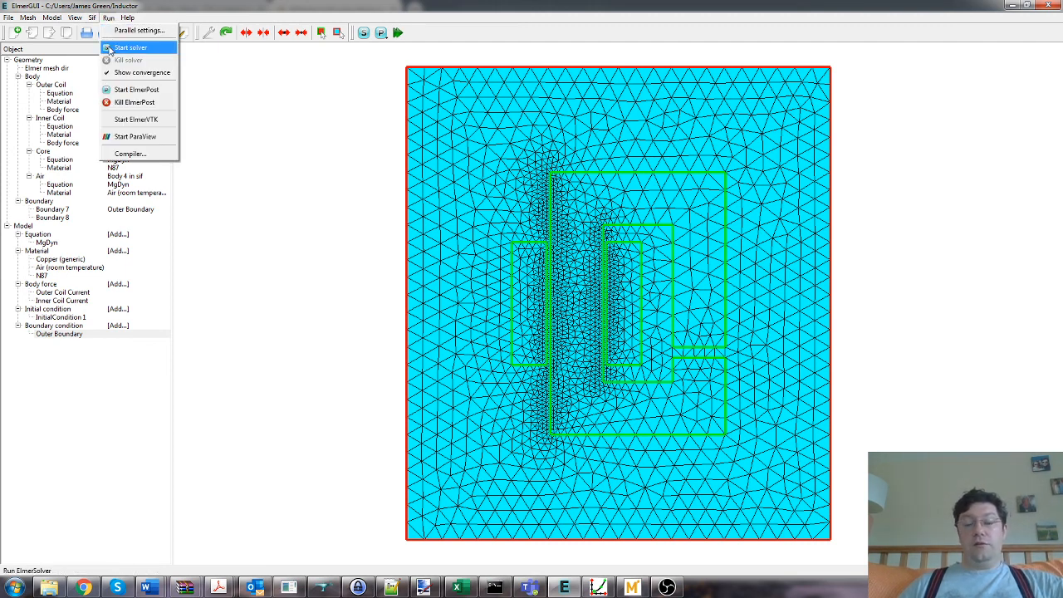
left_click(109, 48)
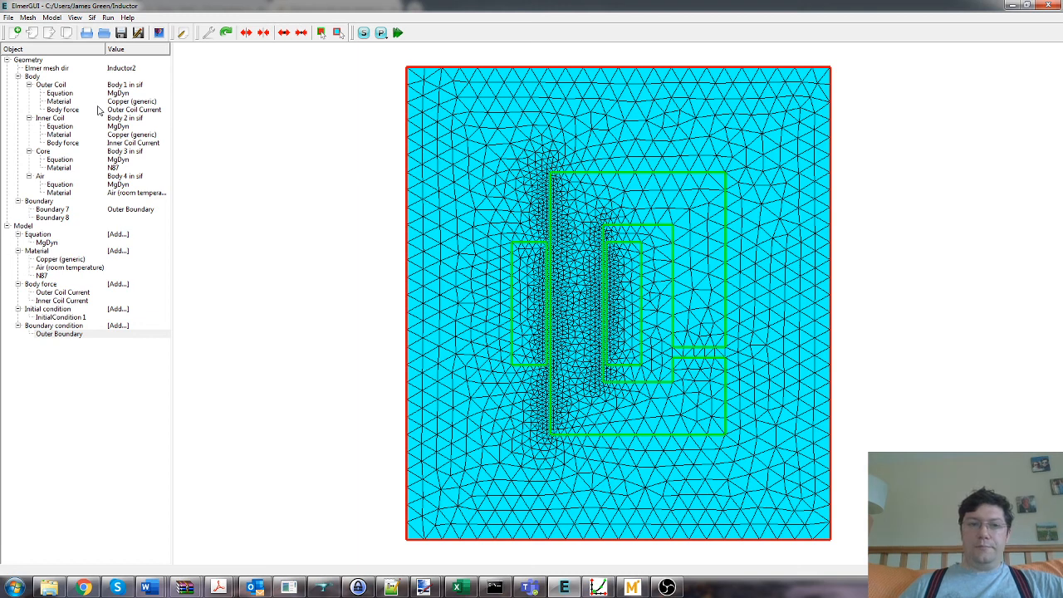
left_click(322, 587)
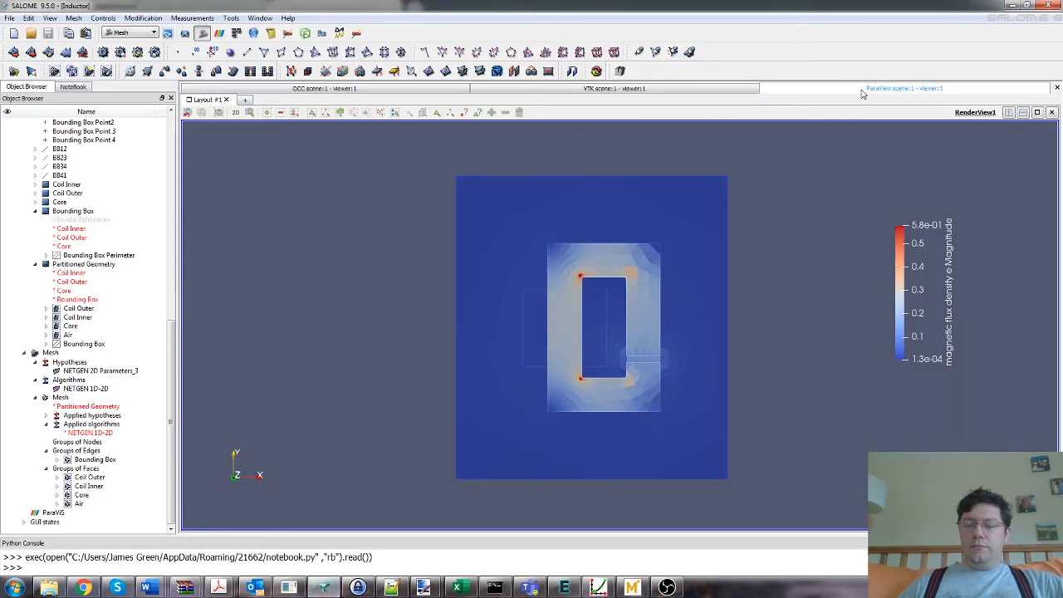